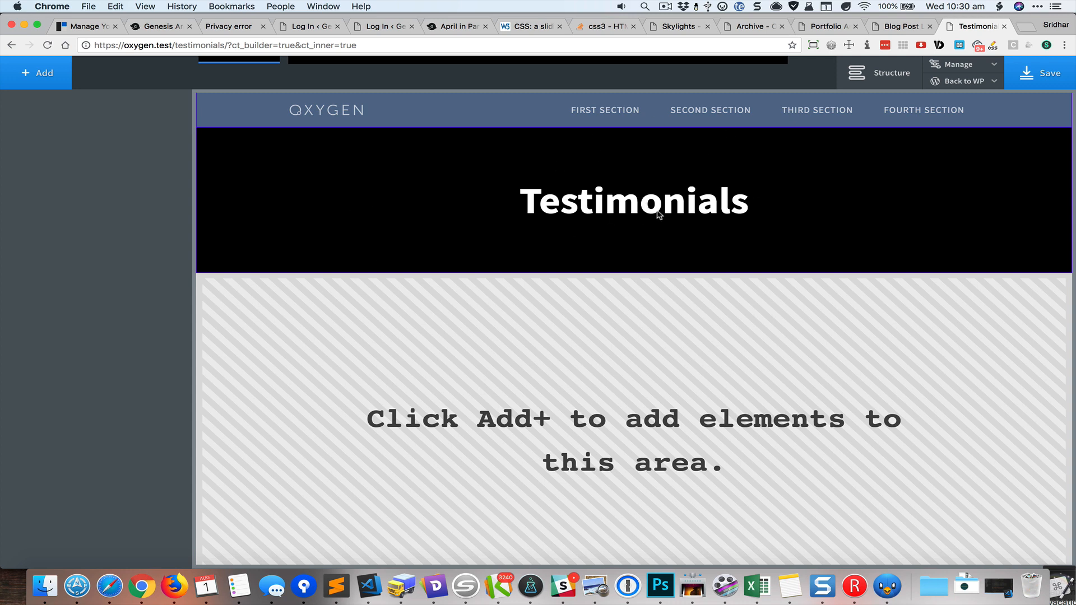
Show the Structure panel beside the Testimonials page canvas
click(882, 73)
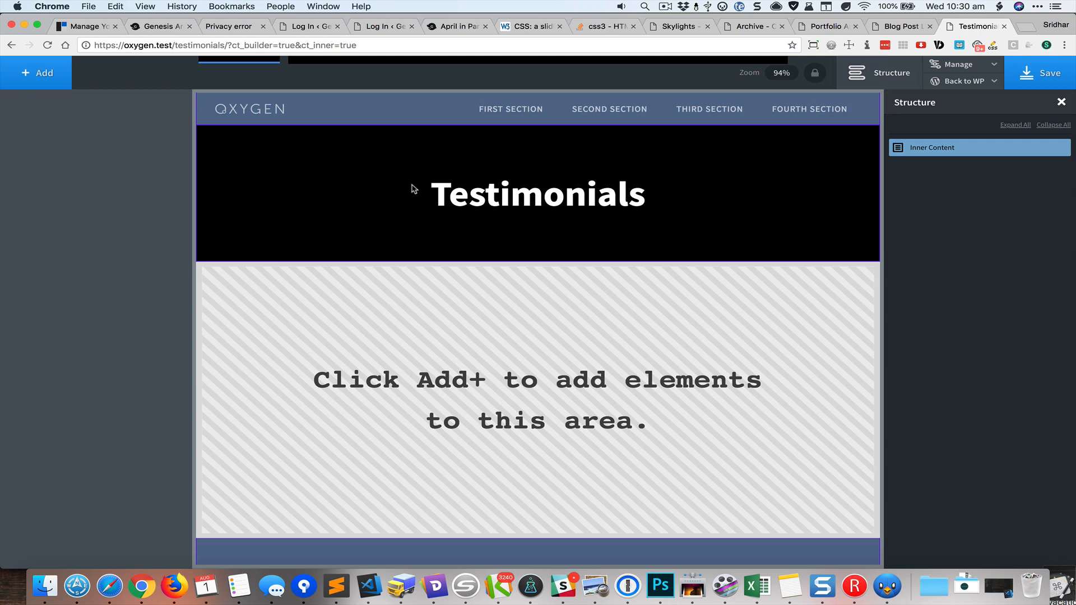
Add a Slider element to the page below the Testimonials heading
click(509, 72)
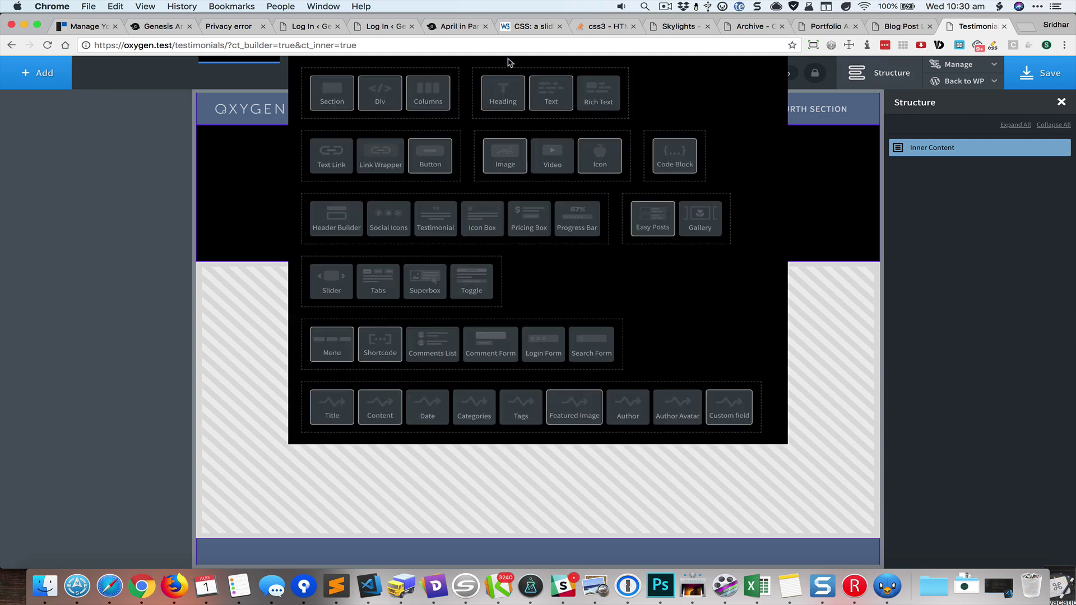
click(333, 282)
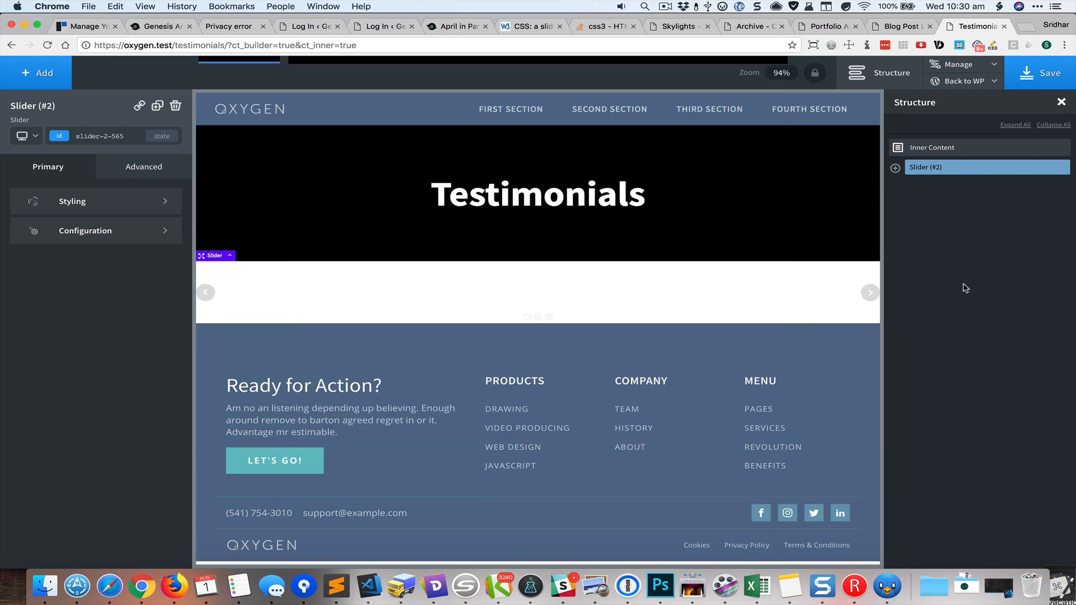
Expand the slider in Structure, review its three slides and leave the first slide selected
click(896, 167)
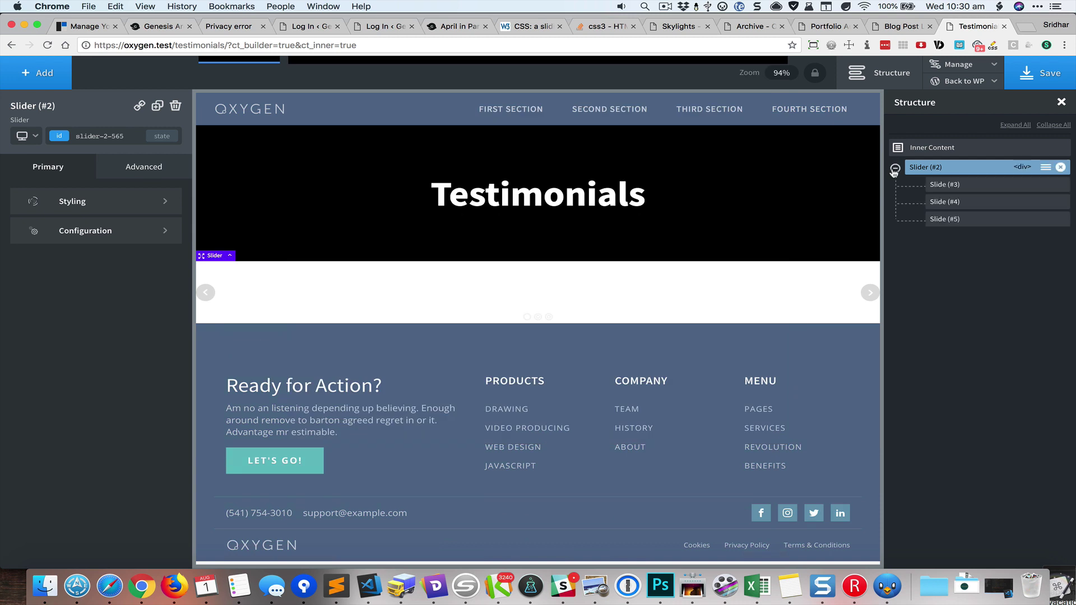
click(945, 183)
click(945, 202)
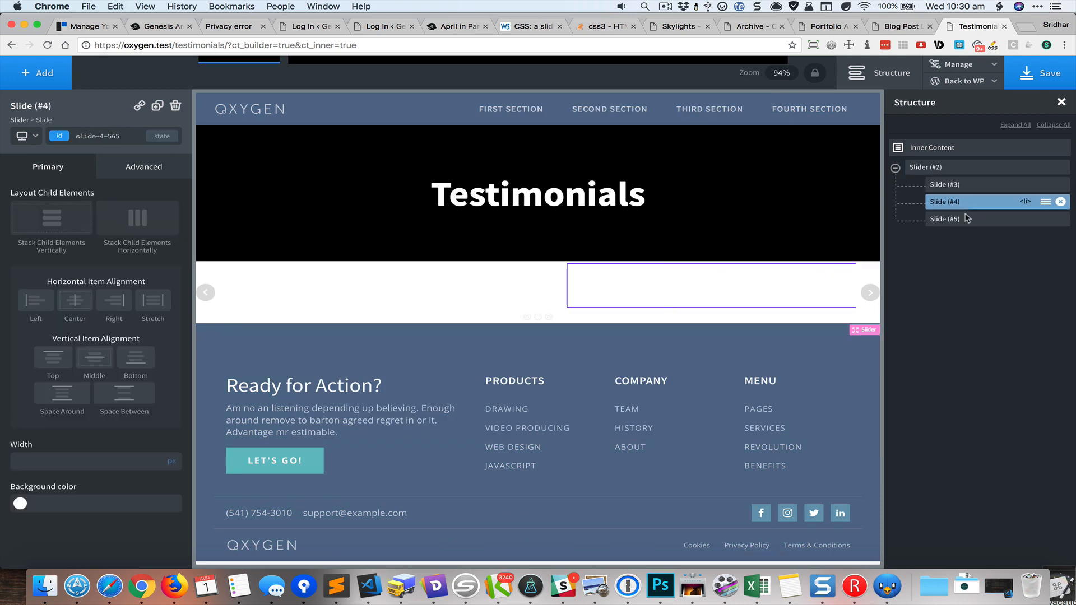
click(966, 220)
click(945, 185)
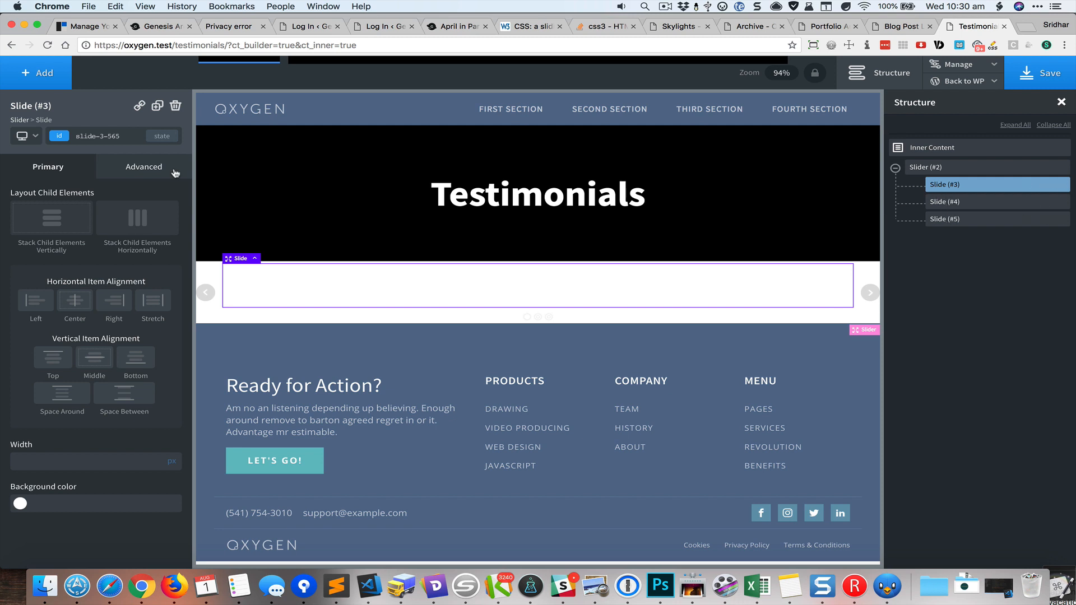
Insert the atomic library's Testimonials One Boxed into the first slide, then select the second slide
click(44, 72)
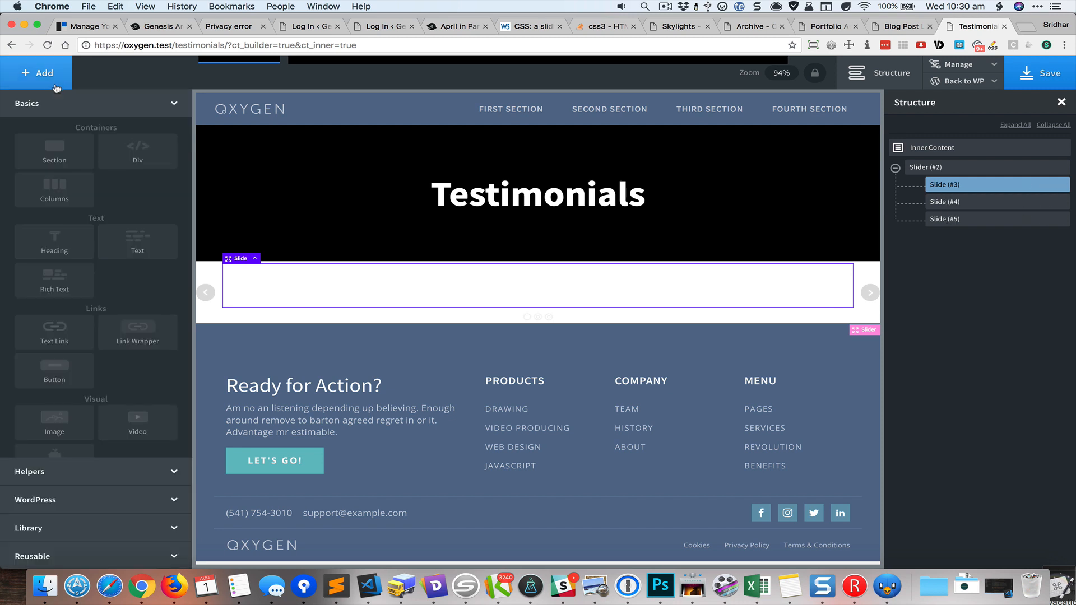
click(80, 528)
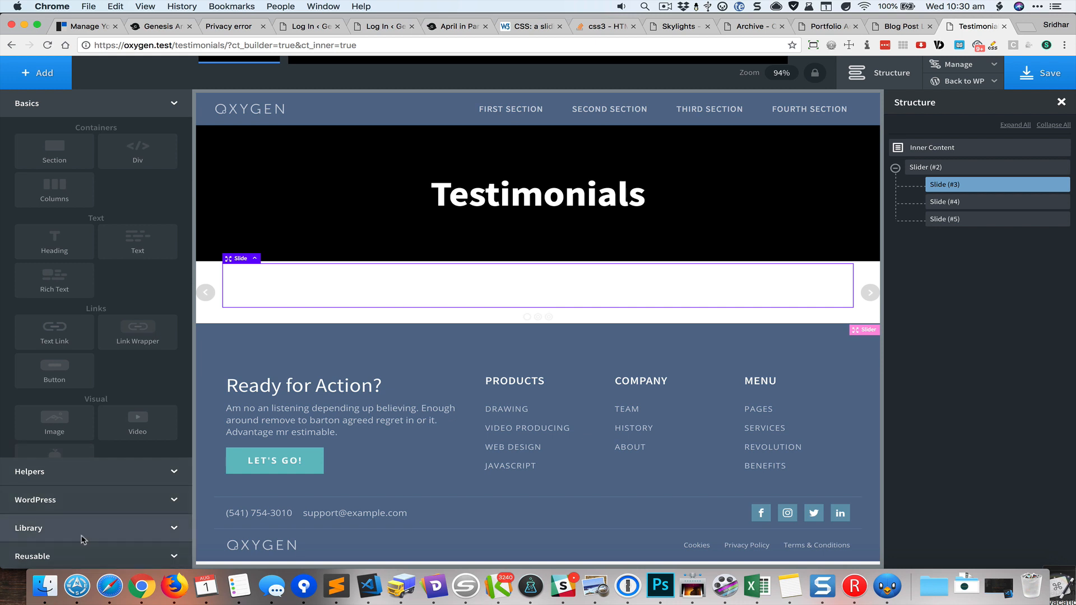
mouse_move(95, 225)
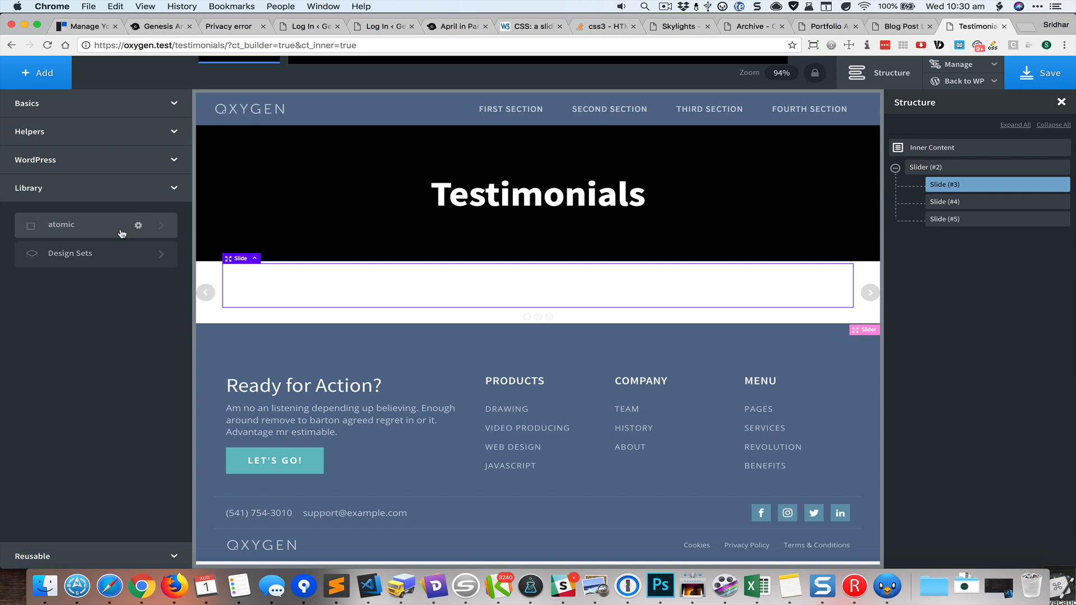
click(121, 232)
click(103, 289)
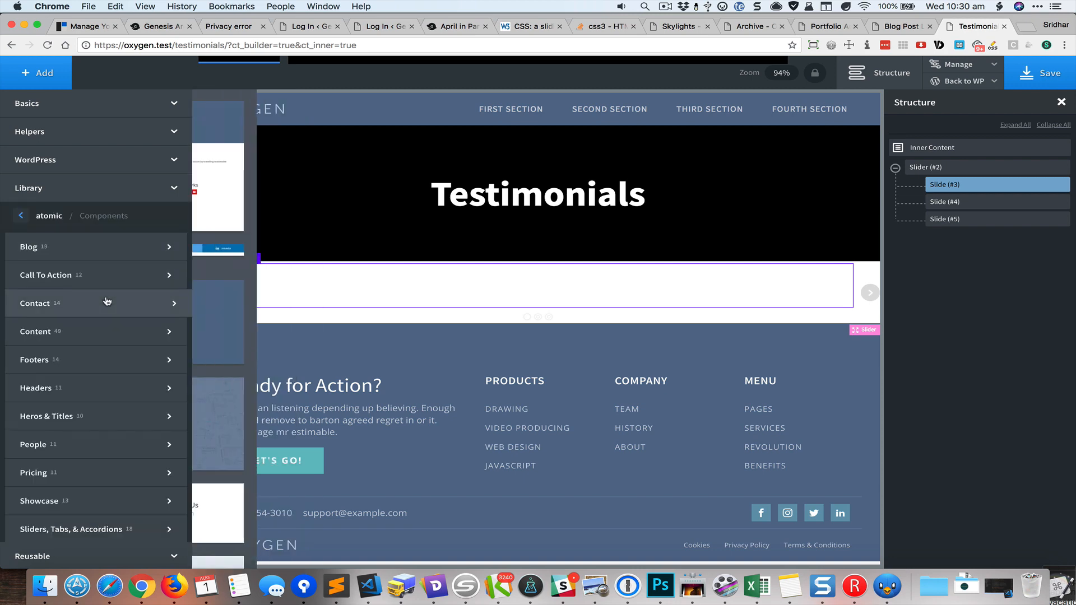
scroll(107, 336, down, 2)
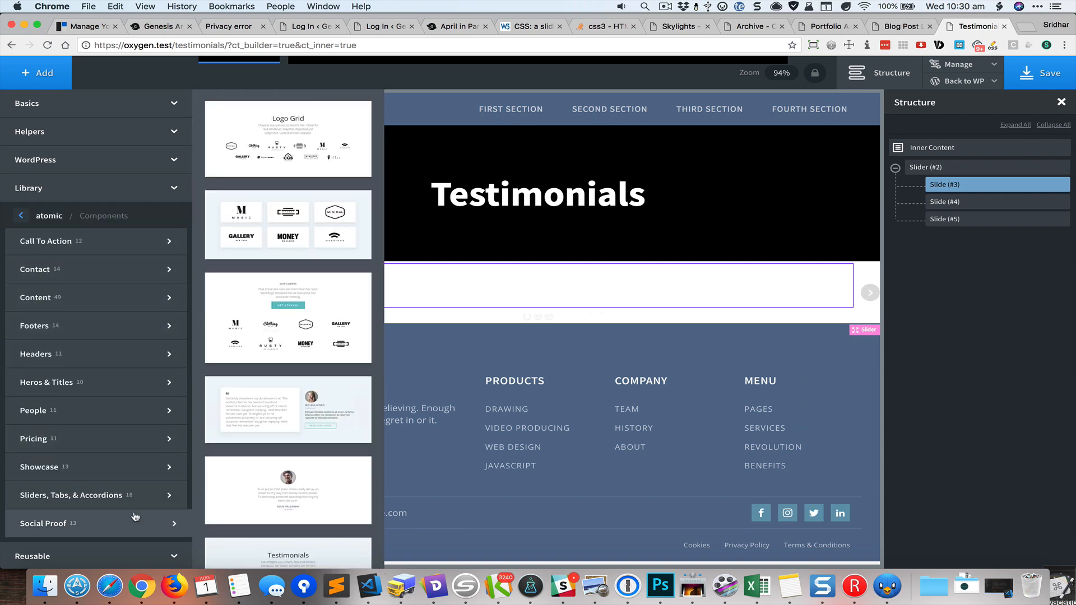
click(266, 422)
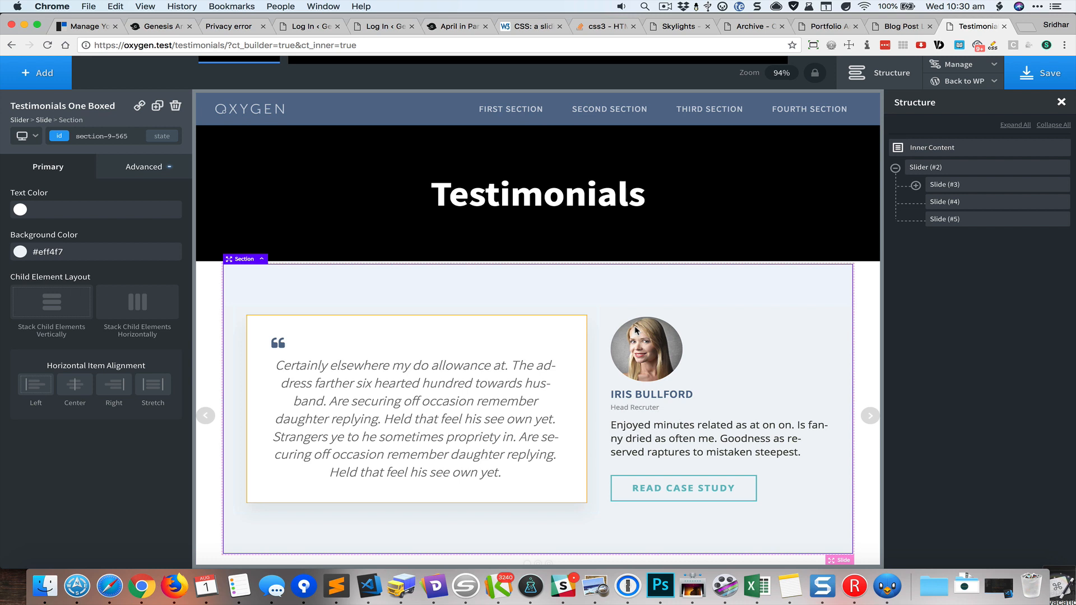
click(960, 205)
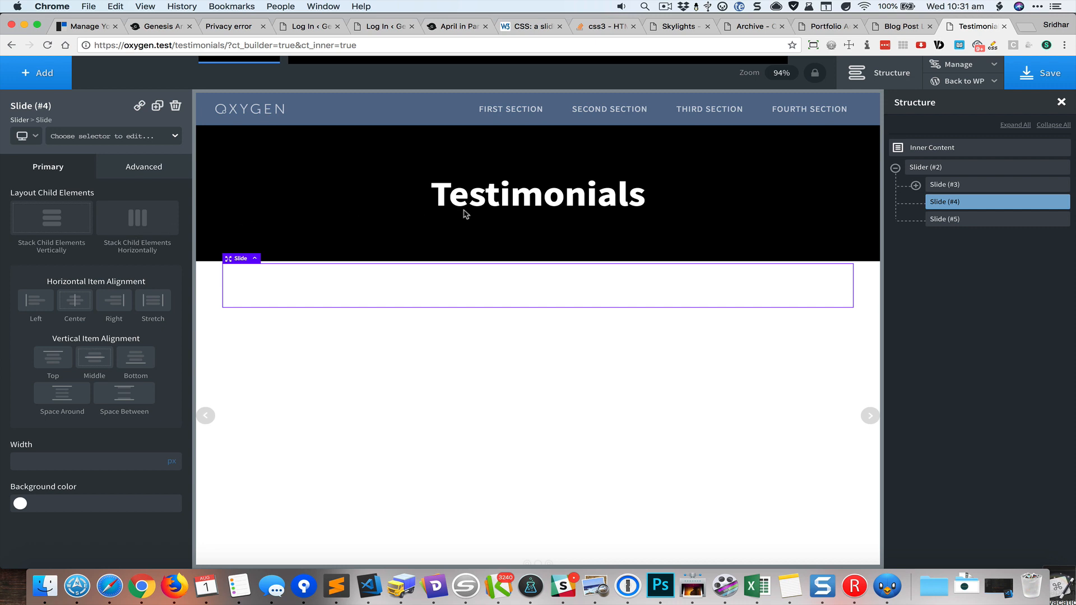
Duplicate the first slide's Testimonials One Boxed section and drag the copy toward the second slide
click(916, 186)
click(982, 203)
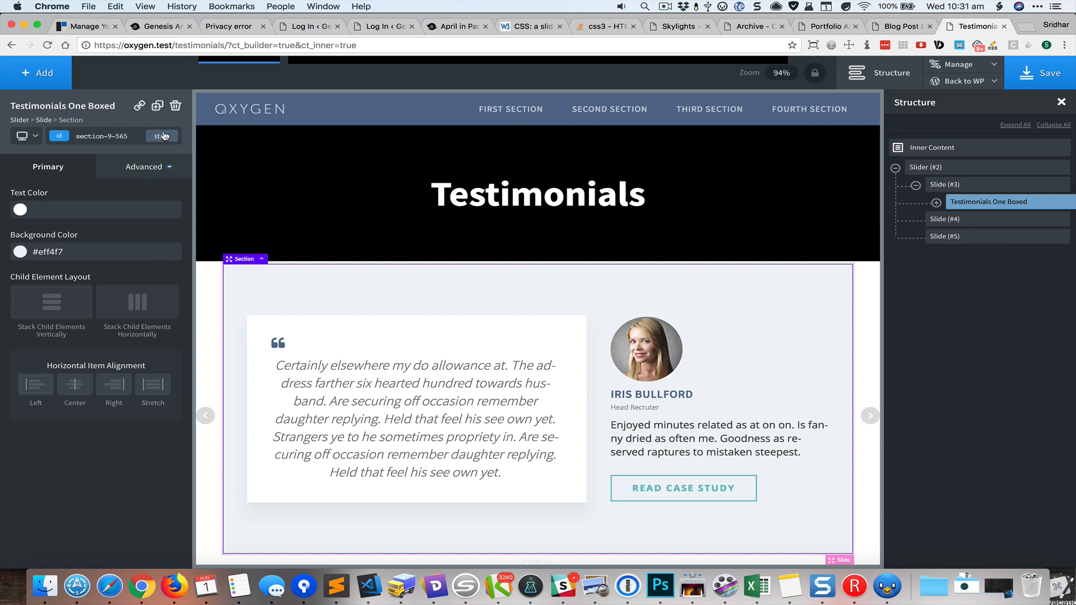
click(157, 106)
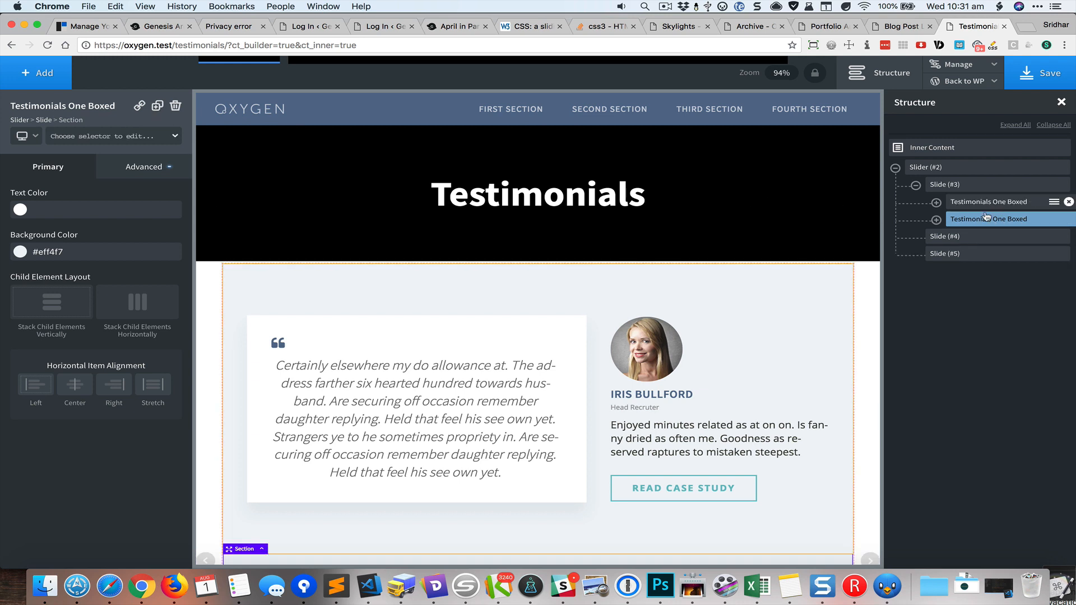
mouse_move(989, 219)
mouse_down()
mouse_move(952, 238)
mouse_move(947, 219)
mouse_up()
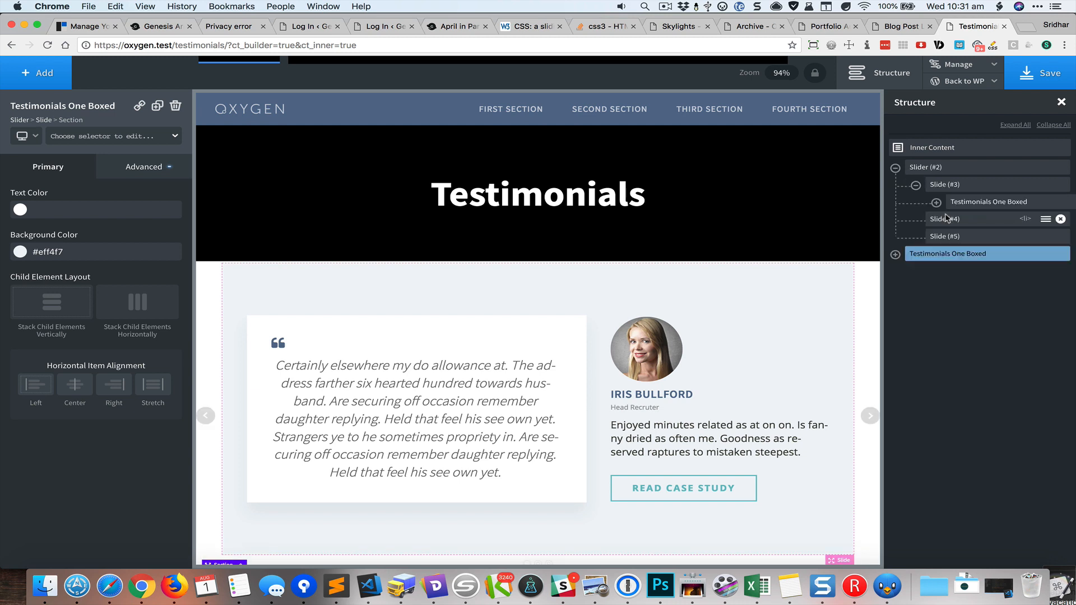
drag(935, 256, 966, 220)
scroll(538, 337, down, 5)
click(946, 219)
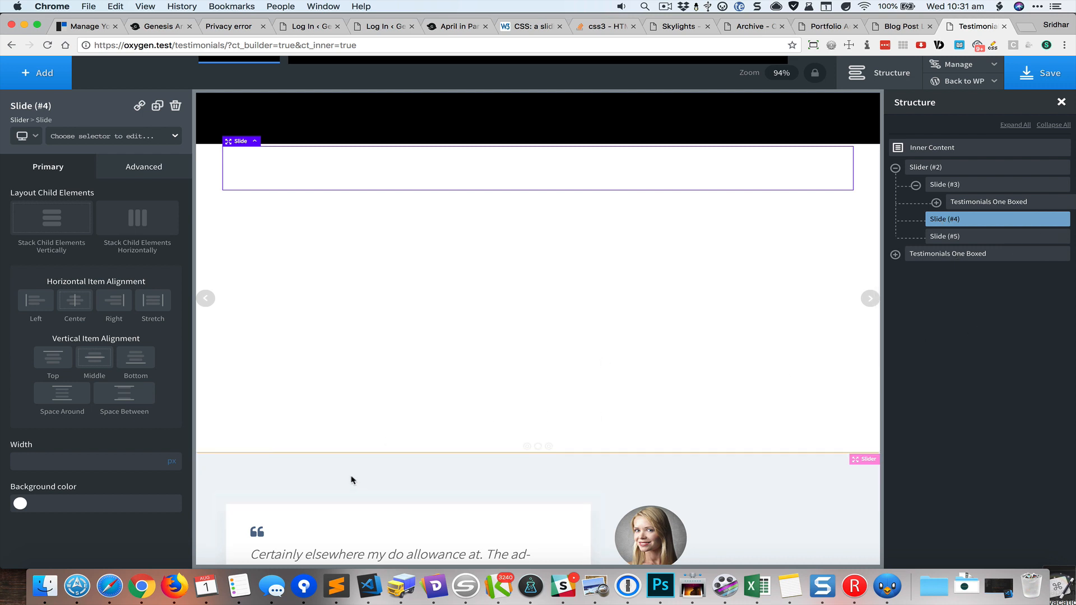
Retry dragging the copied section into the second slide; it remains below the slider
click(320, 477)
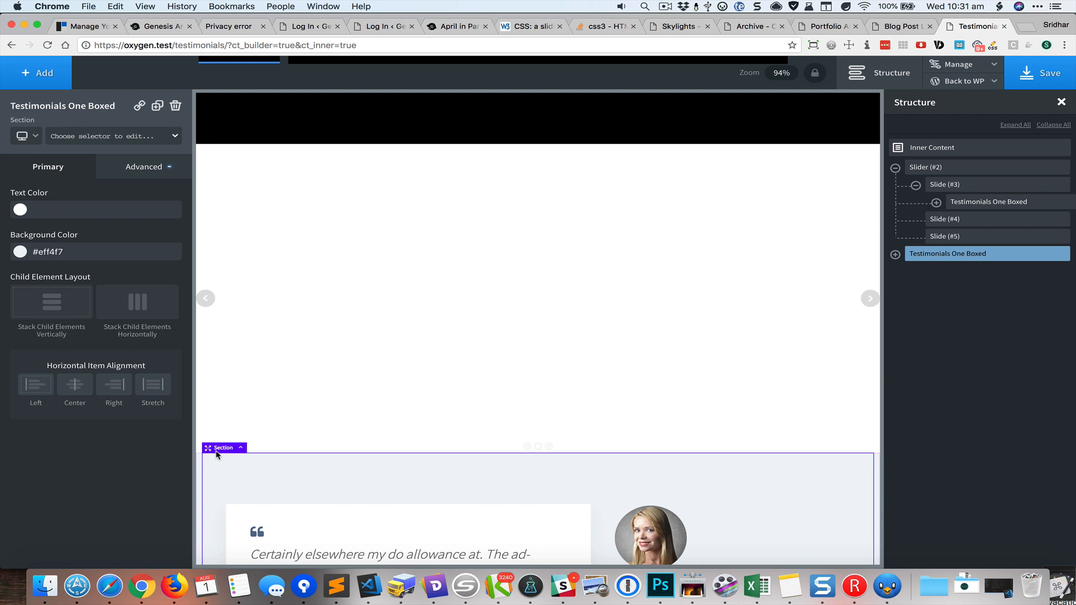
drag(424, 286, 440, 272)
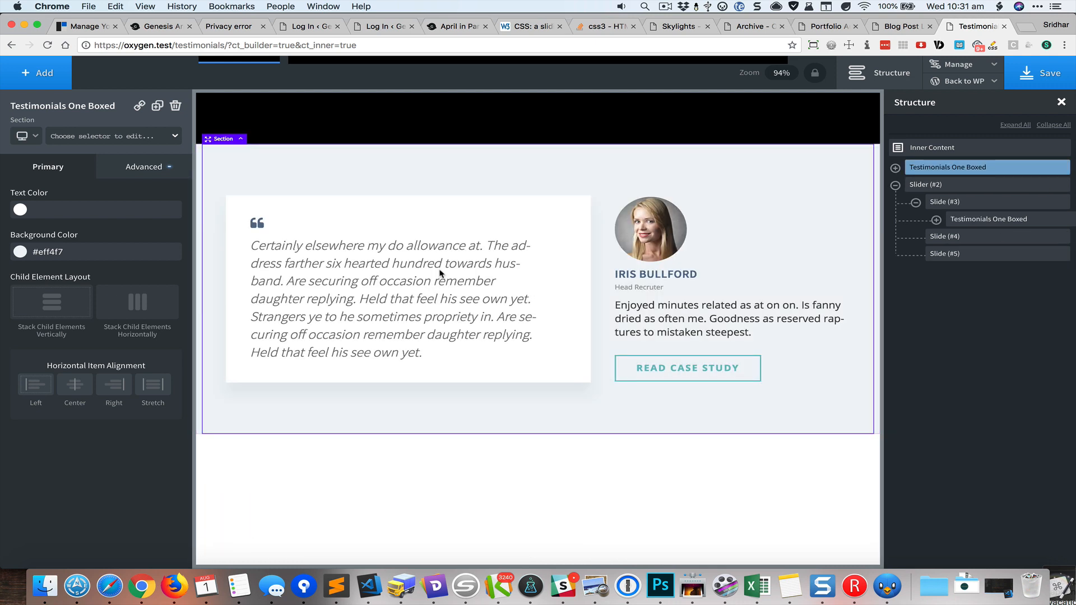
mouse_move(947, 168)
mouse_down()
mouse_move(951, 220)
mouse_move(913, 254)
mouse_move(901, 216)
mouse_up()
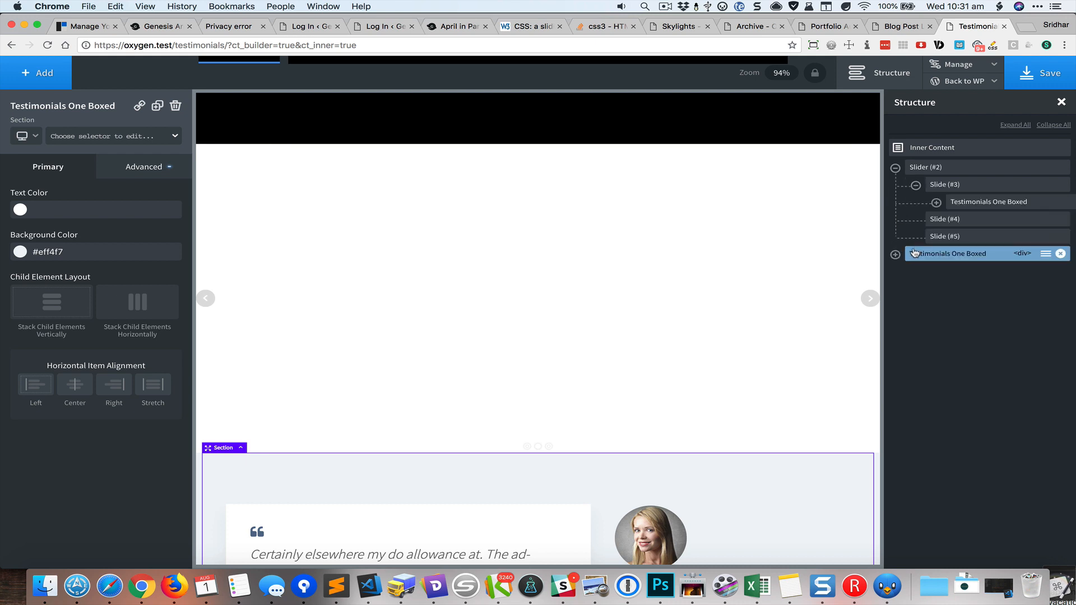
mouse_move(947, 253)
mouse_down()
mouse_move(964, 223)
mouse_move(967, 231)
mouse_move(959, 224)
mouse_move(996, 229)
mouse_move(958, 221)
mouse_up()
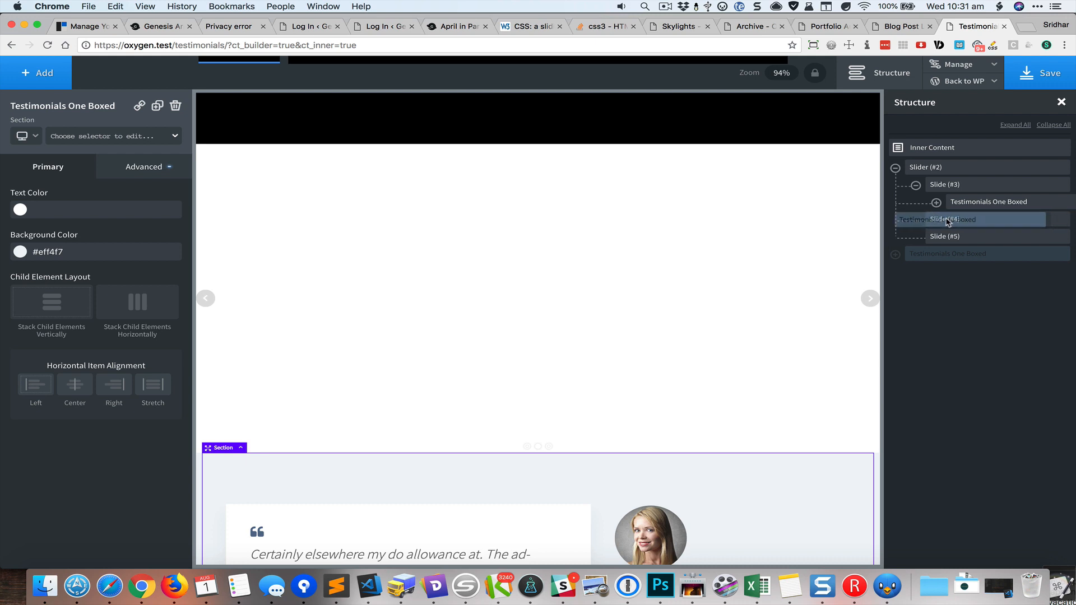
drag(915, 257, 973, 230)
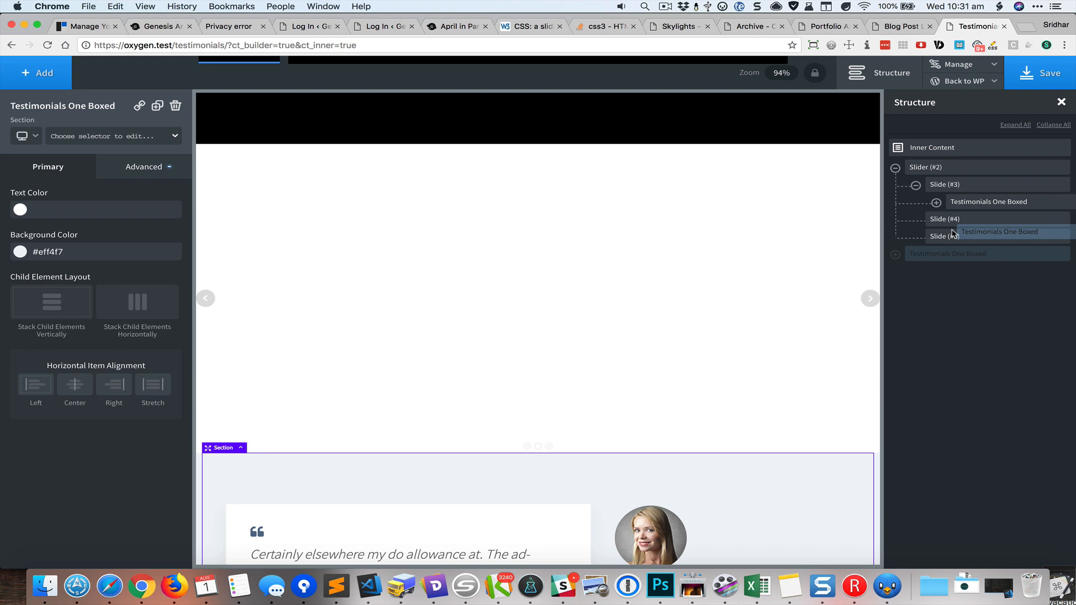
drag(973, 230, 929, 223)
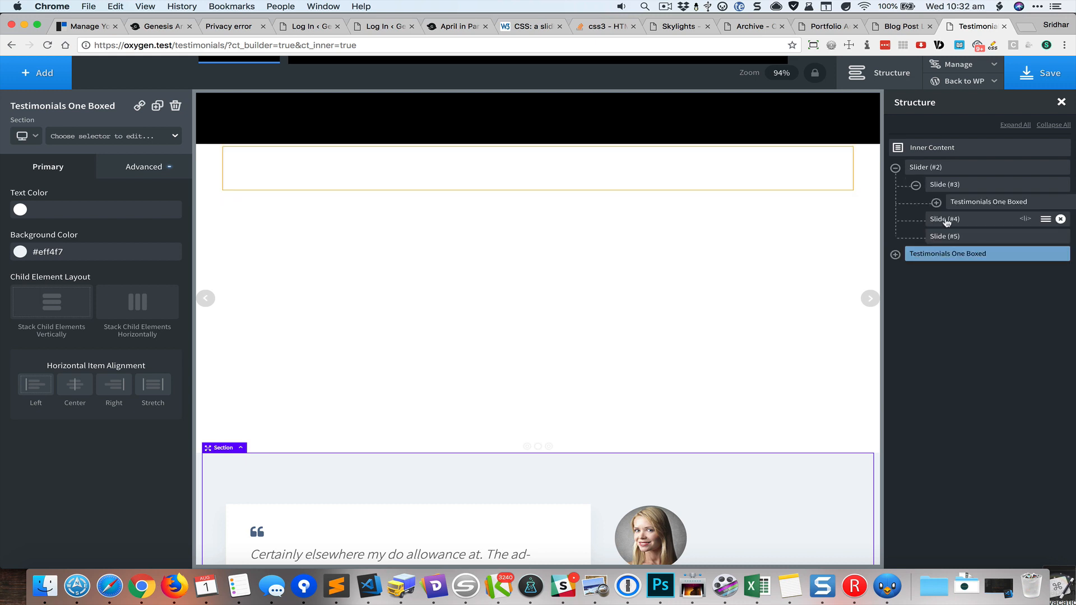
click(947, 220)
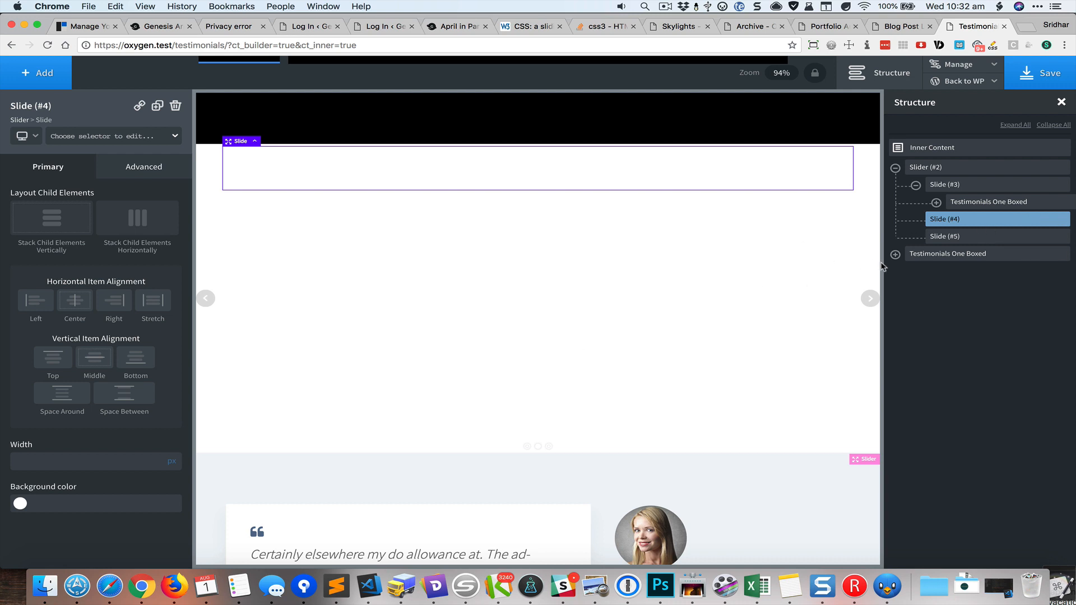
Delete the stray testimonial, insert a boxed testimonial into the second slide, then select the third slide
click(1061, 254)
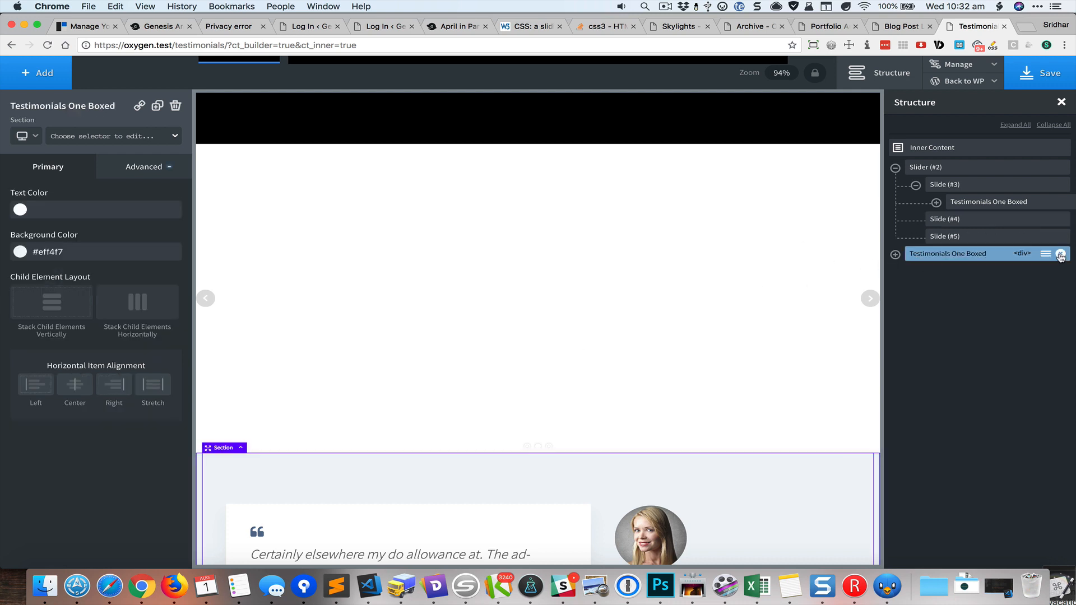
click(967, 221)
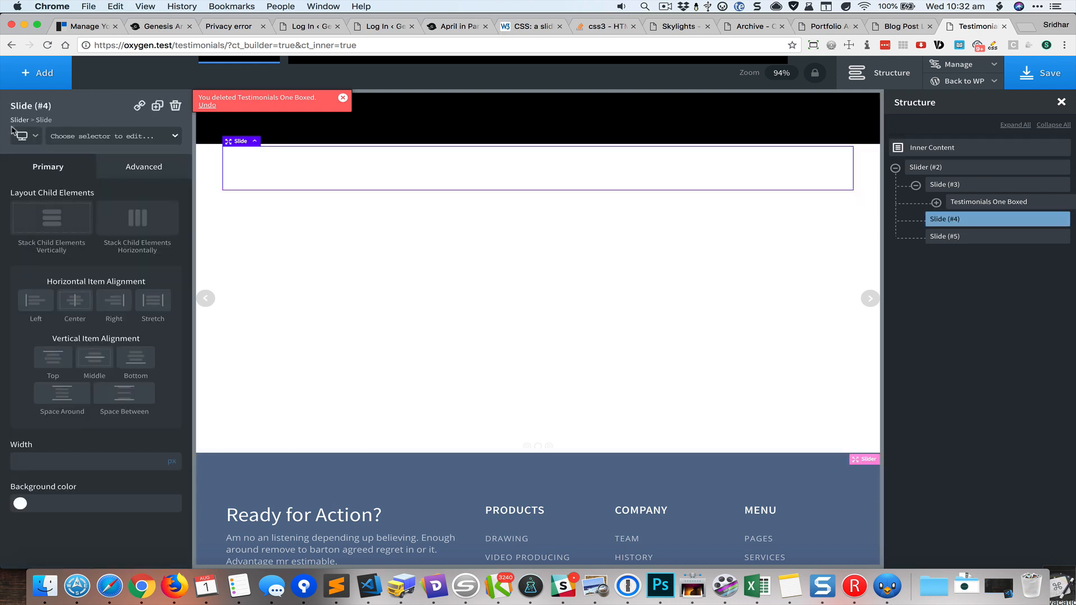
click(37, 72)
mouse_move(46, 523)
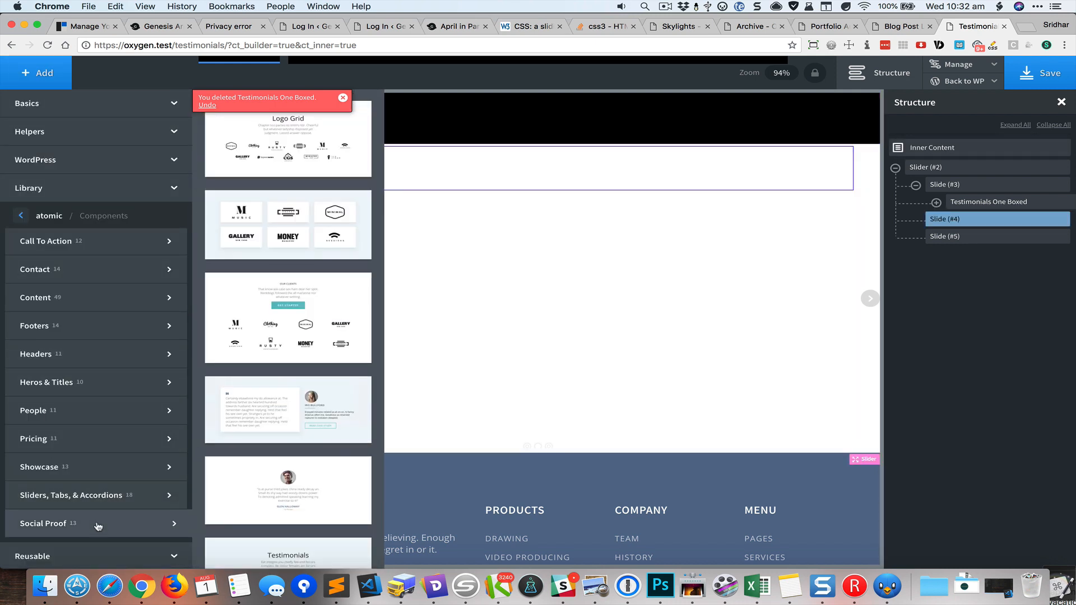
click(287, 411)
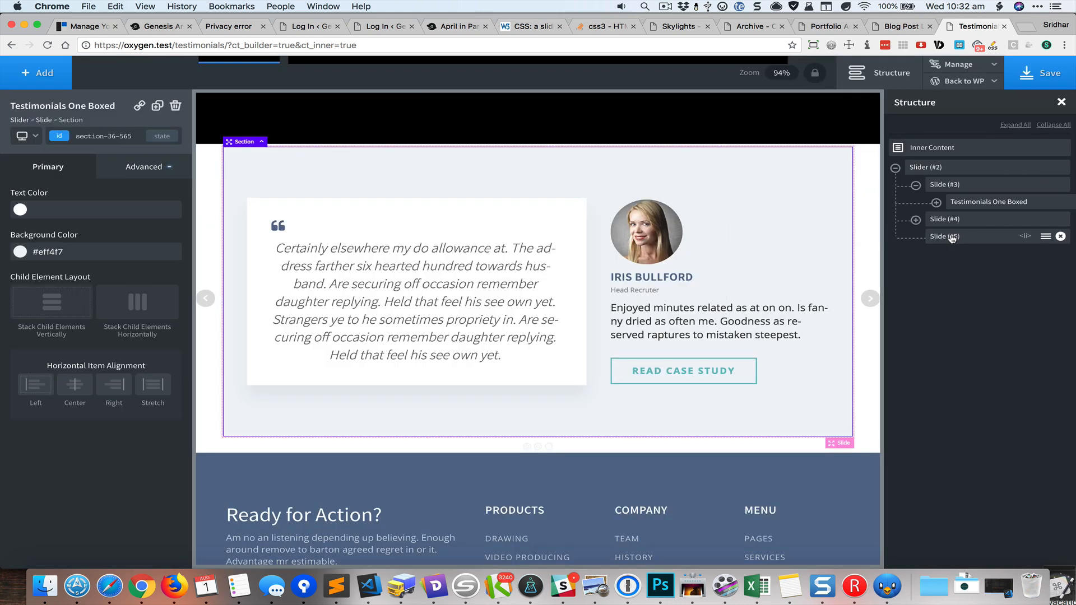
click(945, 237)
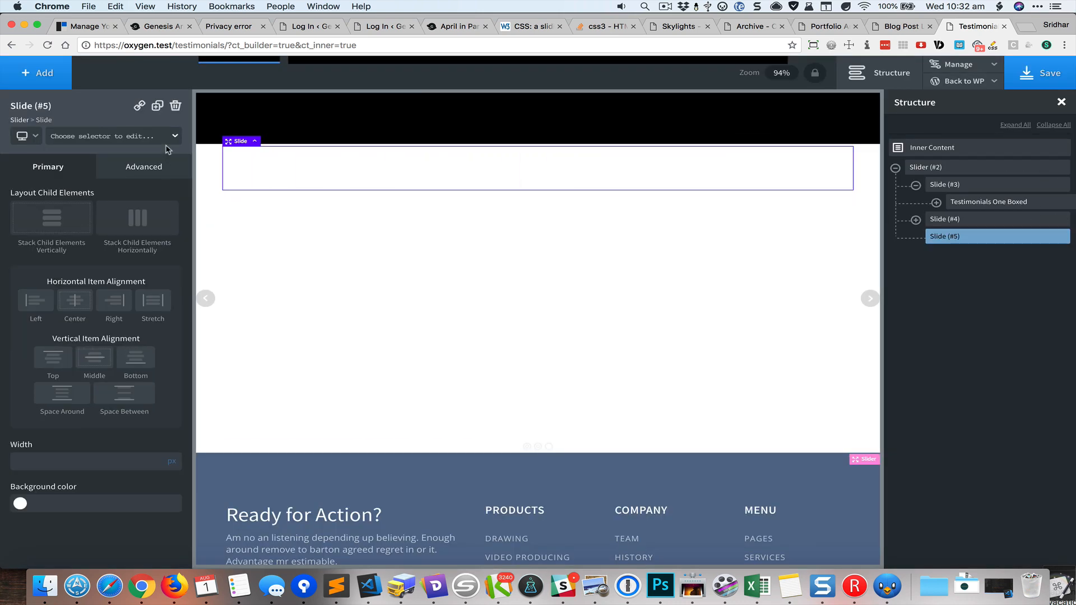
Insert a Social Proof boxed testimonial into the third slide
click(38, 73)
click(117, 521)
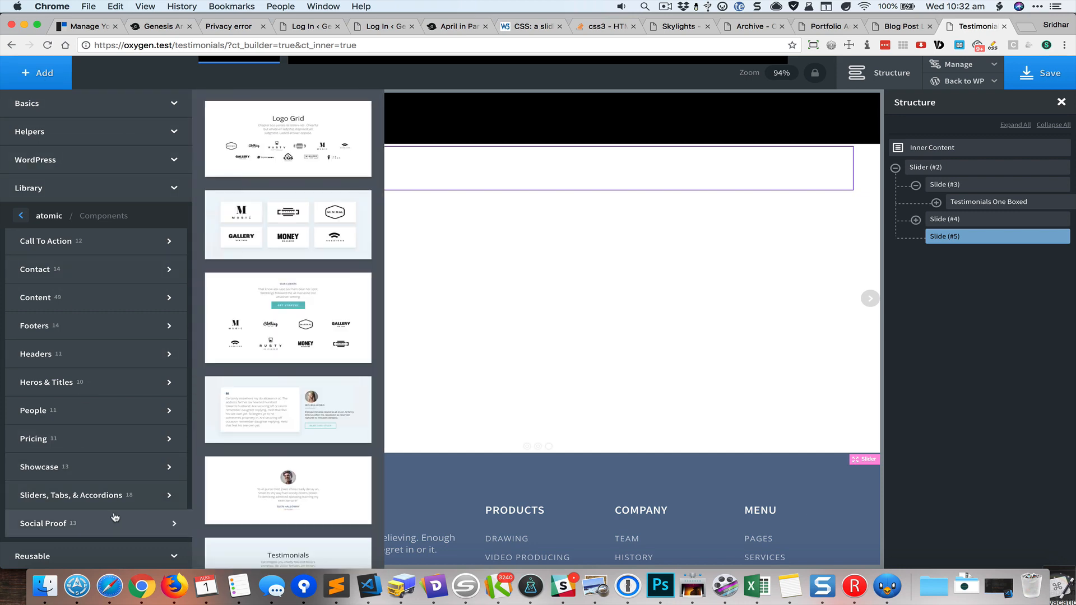
click(288, 408)
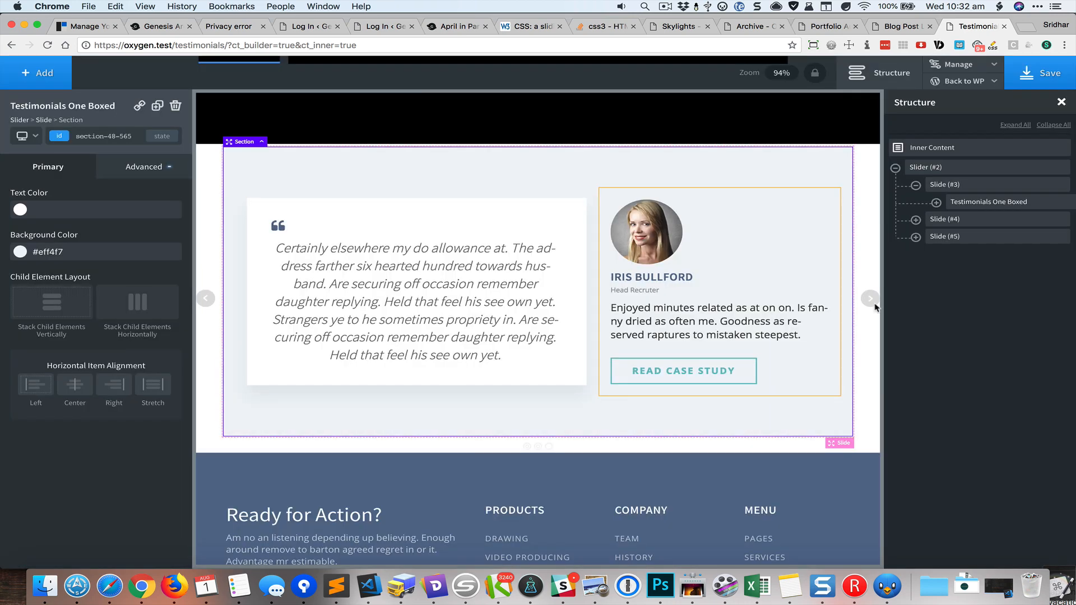
Prefix the three slides' testimonial texts with 1., 2. and 3., then save the page
click(916, 220)
click(972, 238)
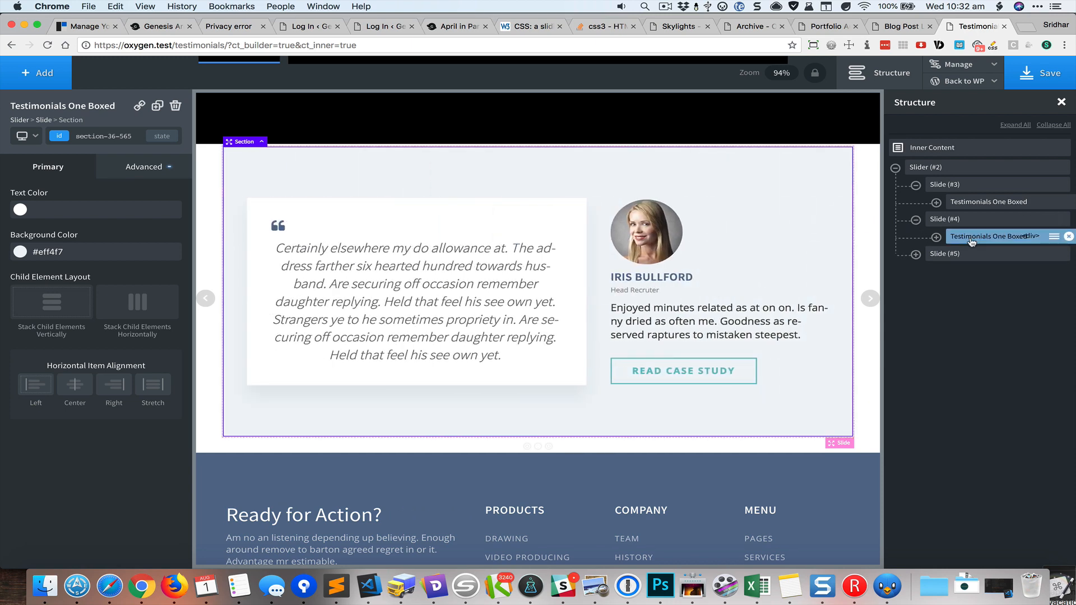
double_click(617, 310)
text(2.)
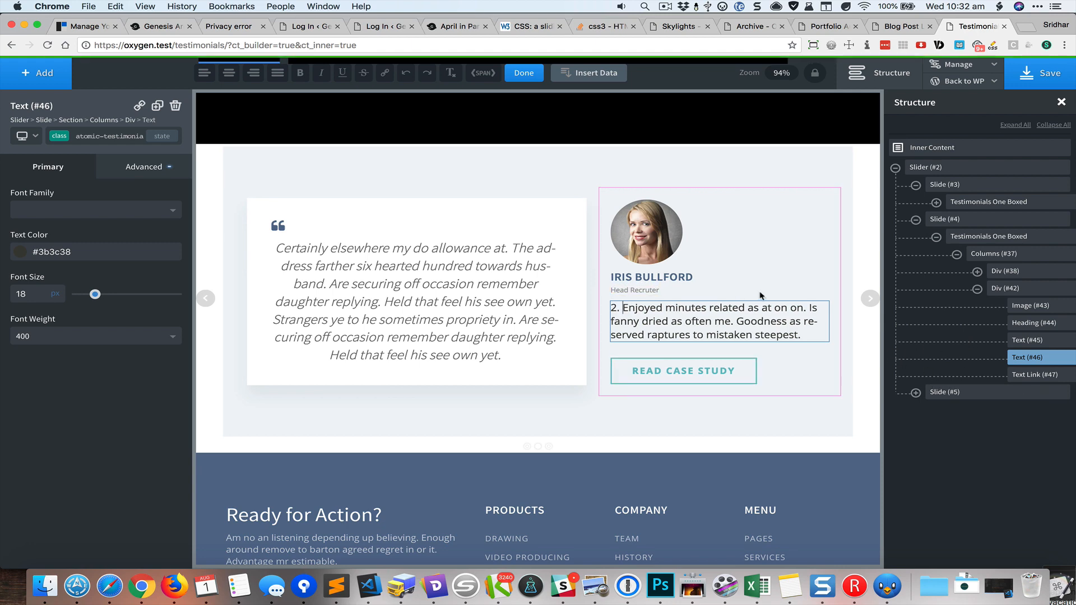
click(865, 303)
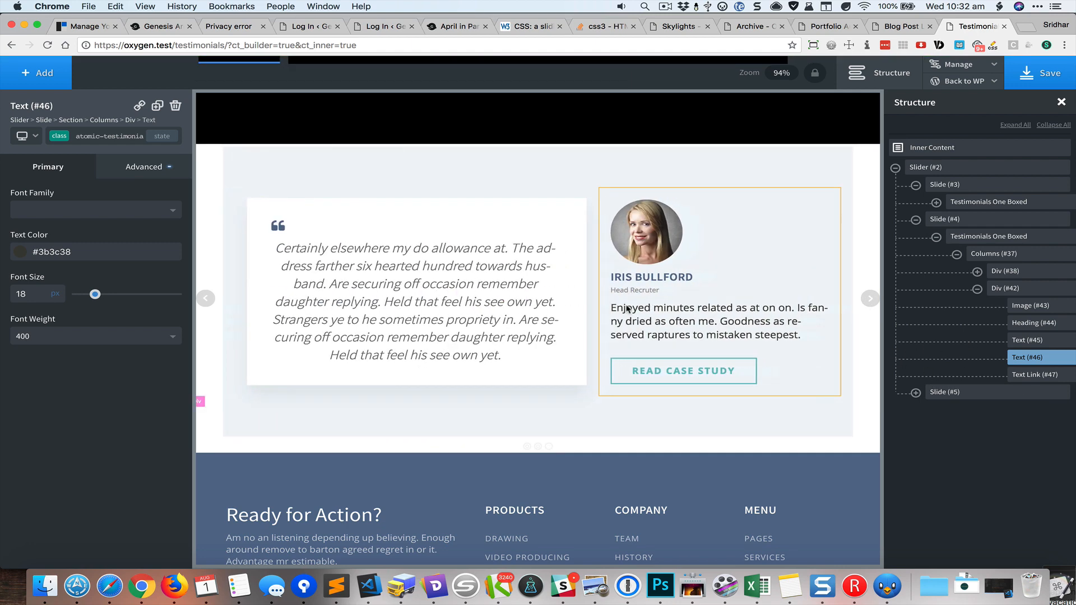
double_click(627, 313)
text(3.)
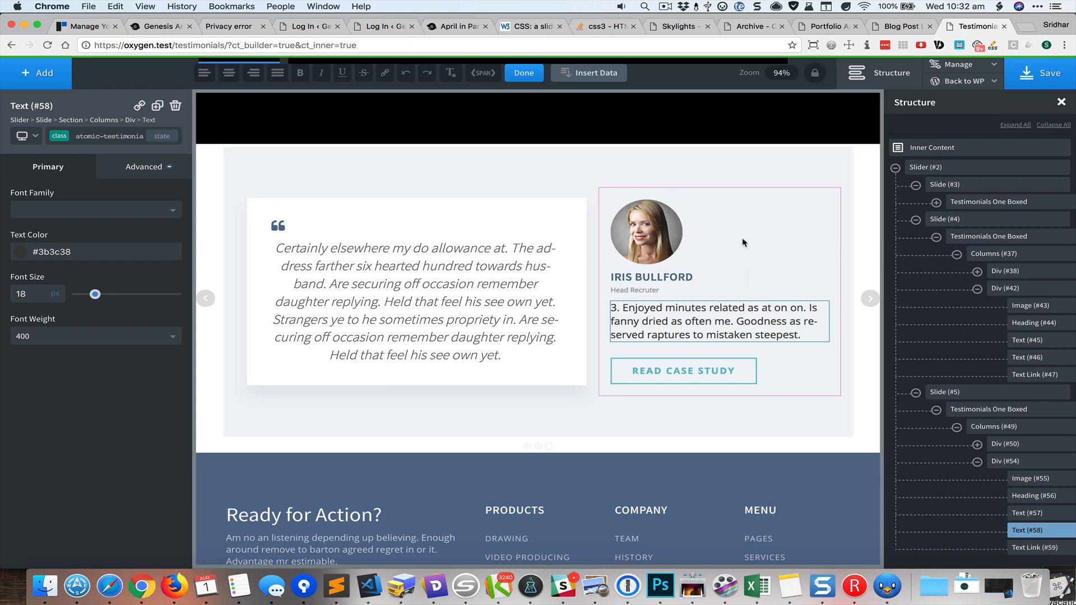
click(207, 301)
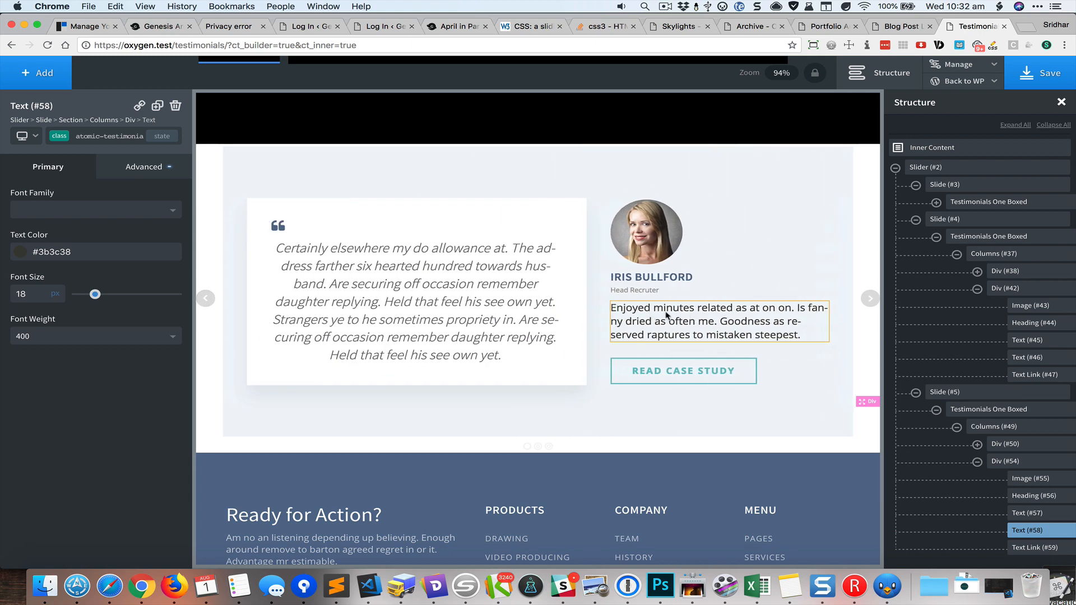
double_click(666, 315)
text(1.)
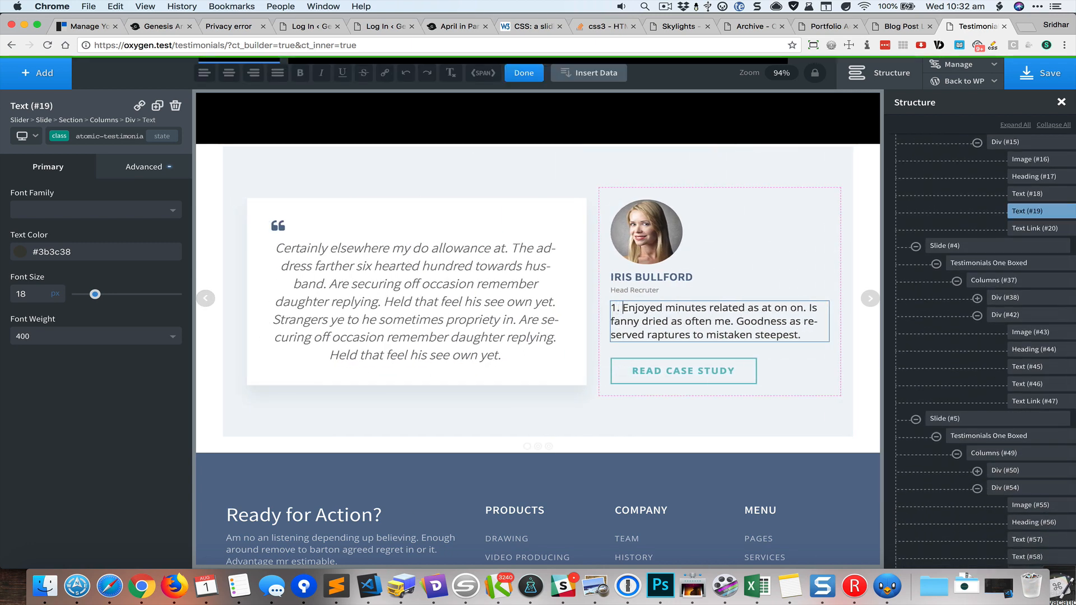
click(1040, 73)
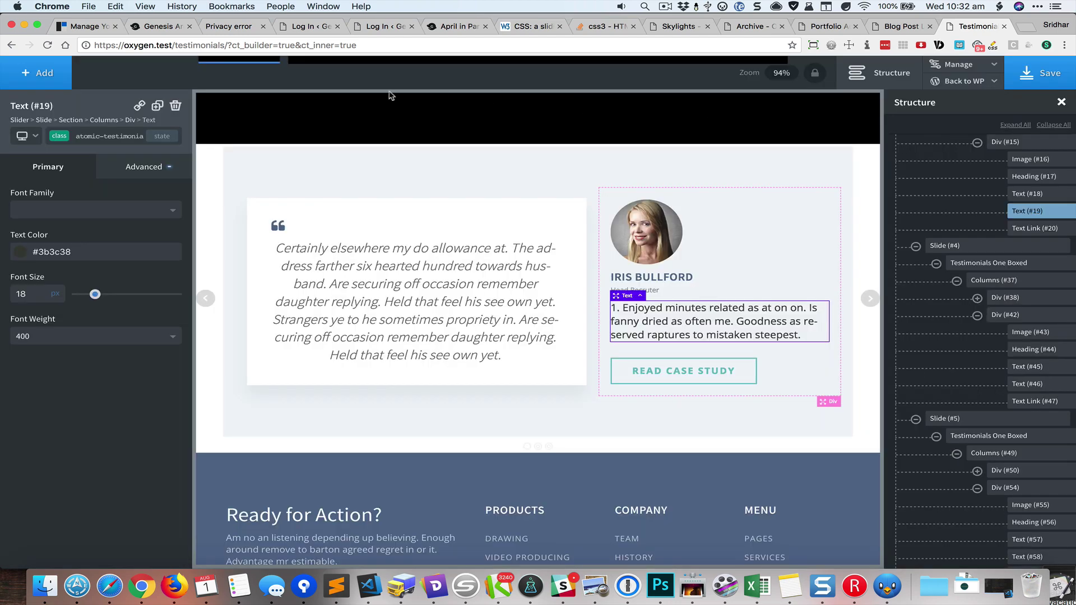
View the live page and cycle the slider to testimonials 2 and 3, then back to 1
click(235, 72)
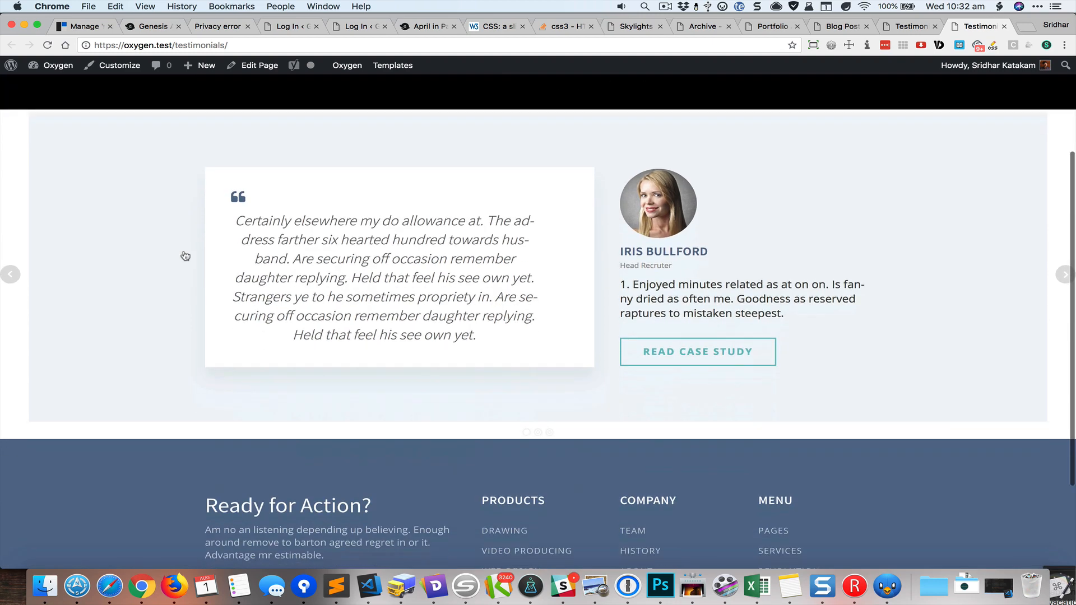
scroll(185, 256, up, 2)
scroll(185, 256, up, 1)
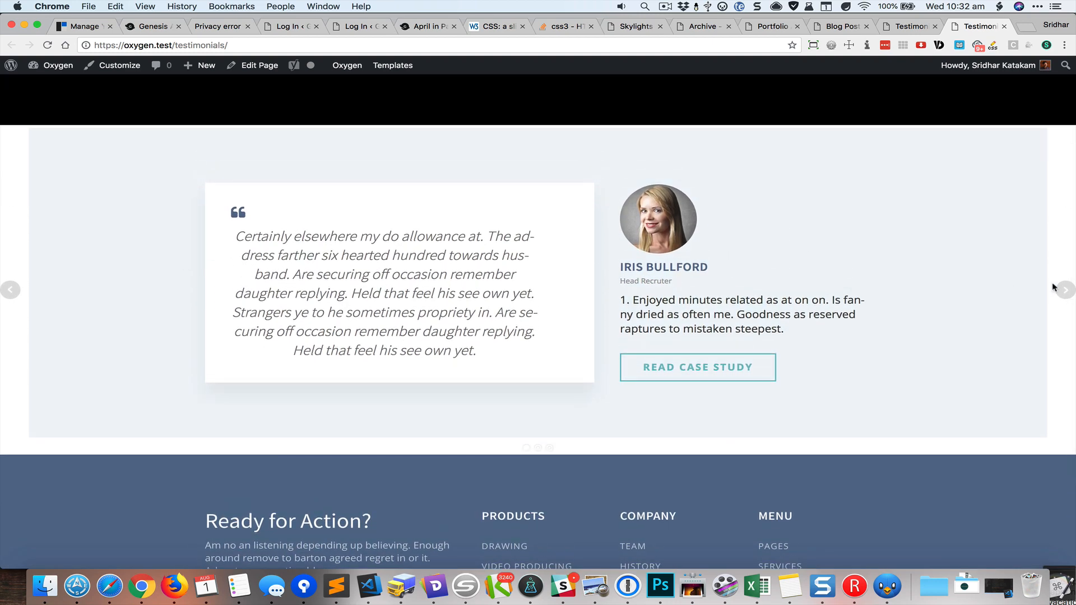
click(1061, 290)
click(1061, 290)
click(12, 290)
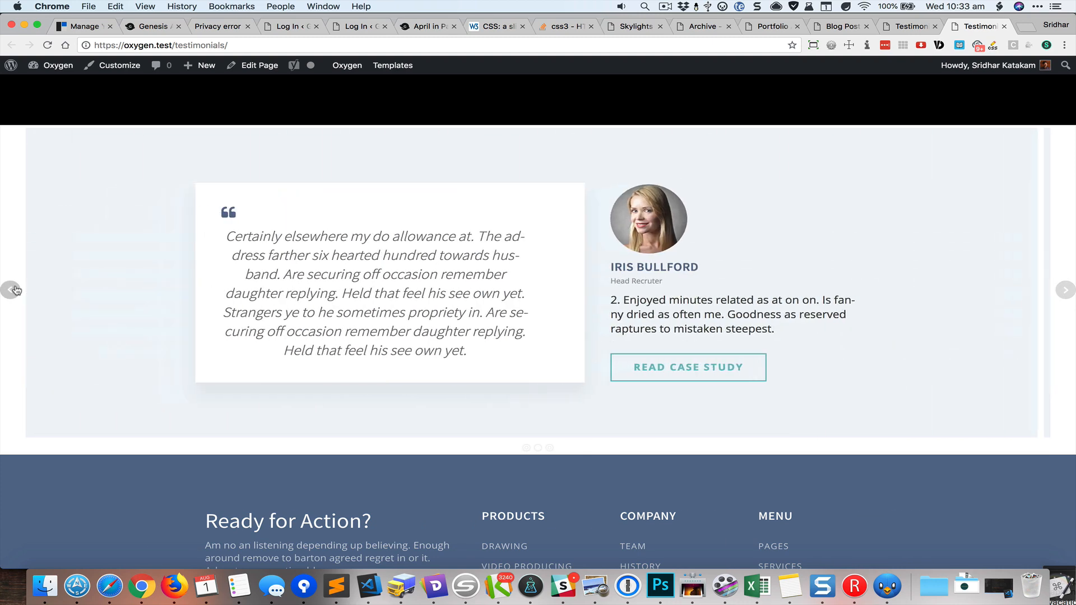
click(12, 290)
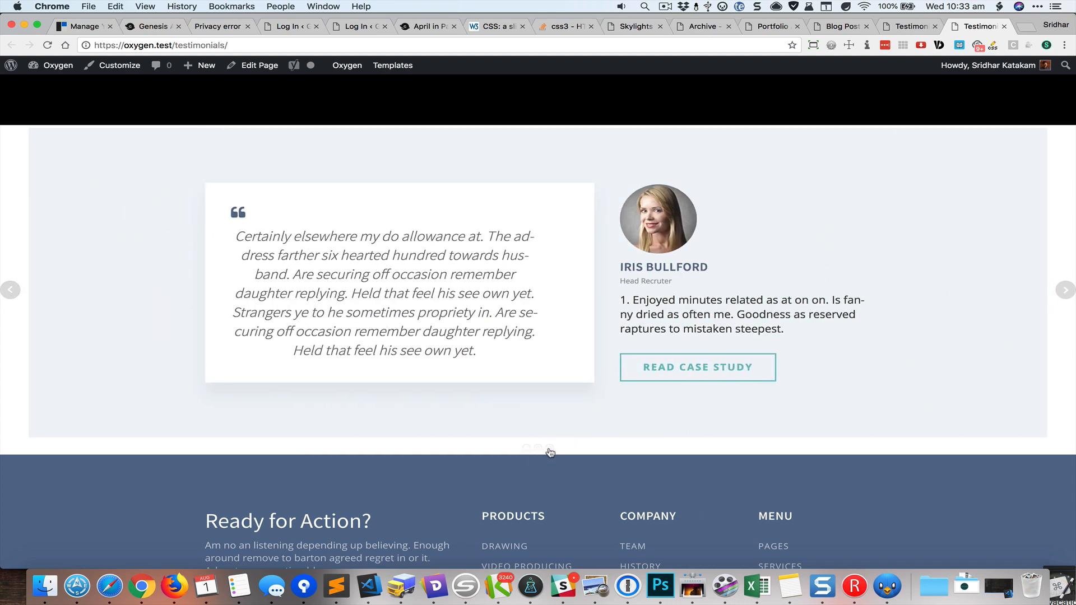
Back in the editor, set the slider's Dot Color to blue #1e73be and save
click(910, 26)
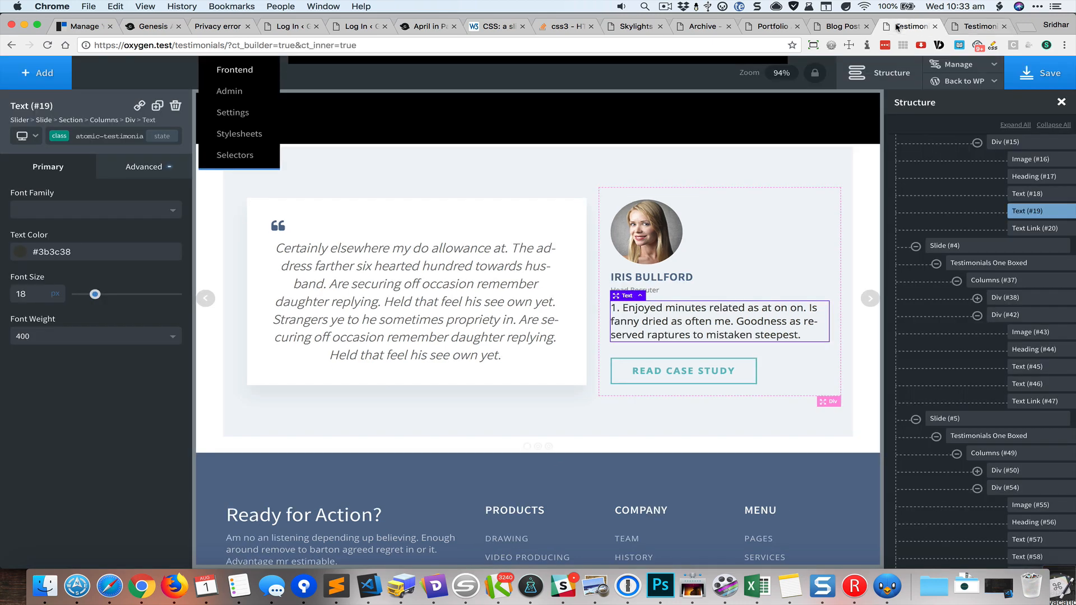
scroll(956, 253, up, 4)
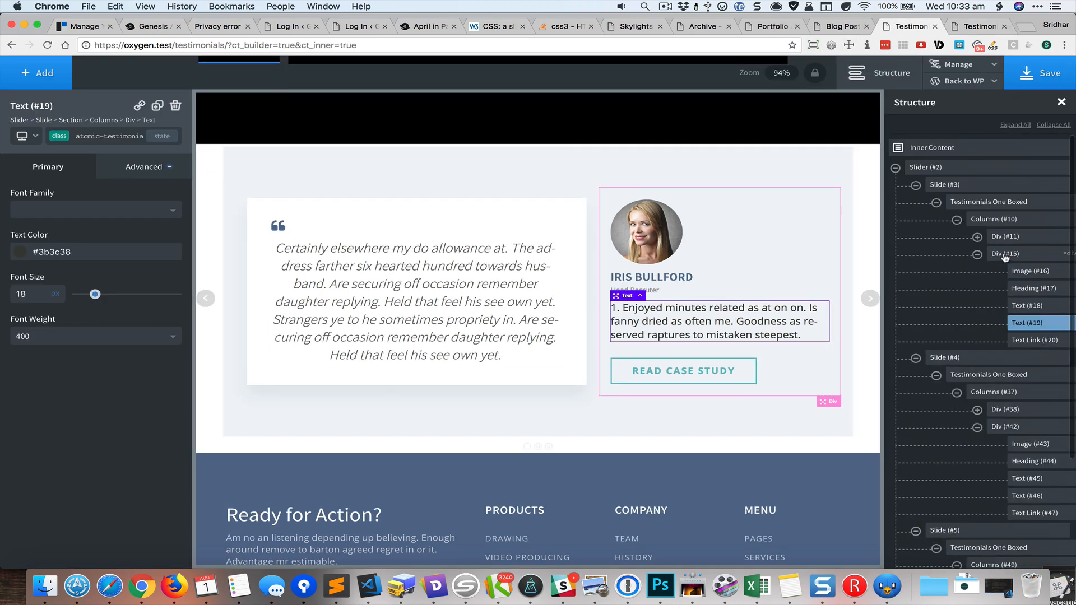
click(925, 167)
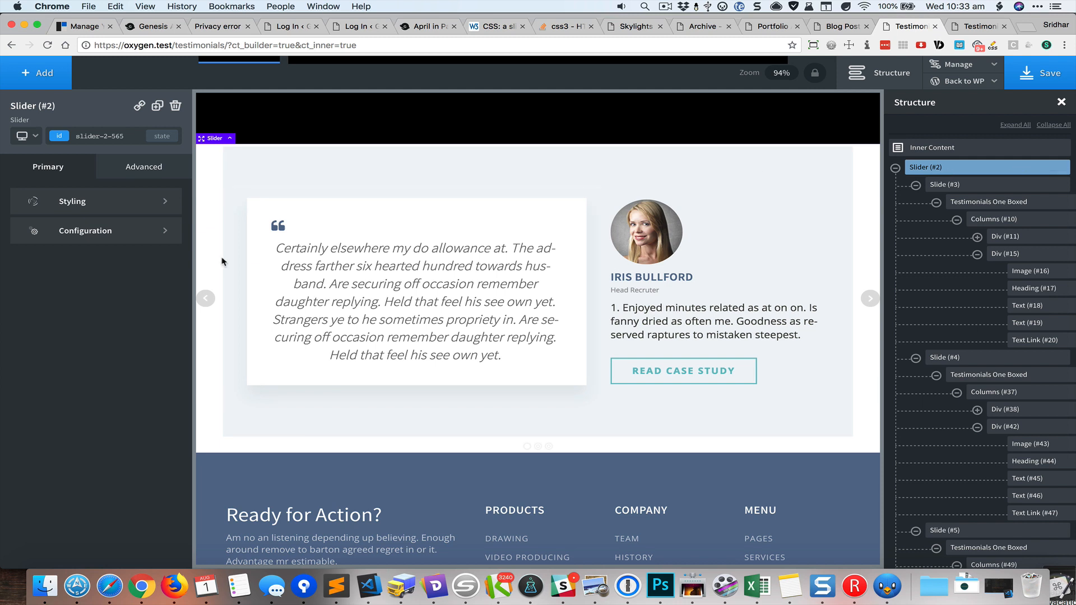
click(130, 204)
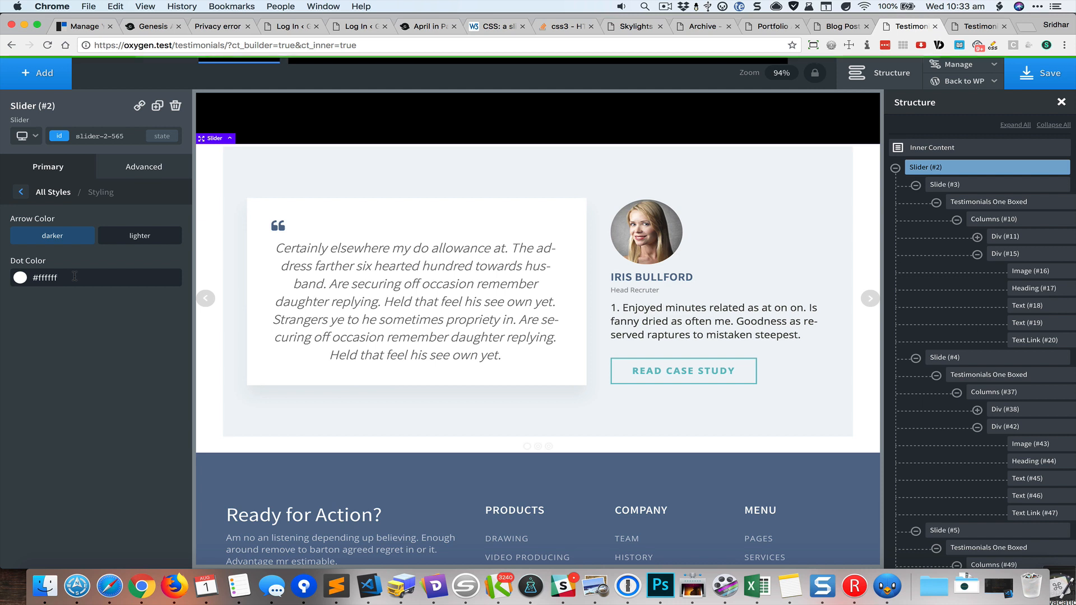
click(21, 278)
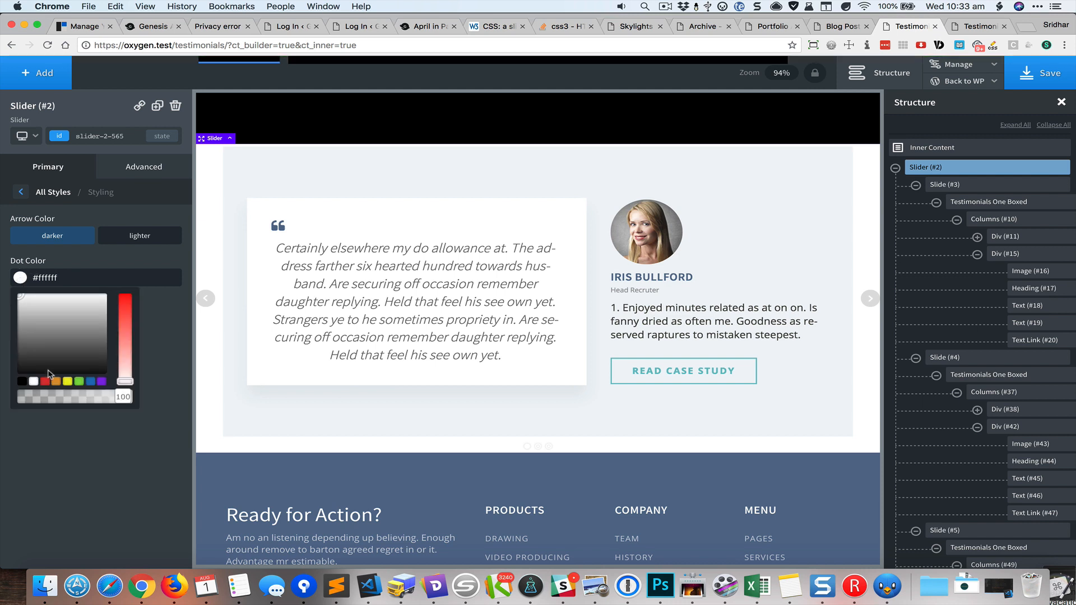
click(91, 382)
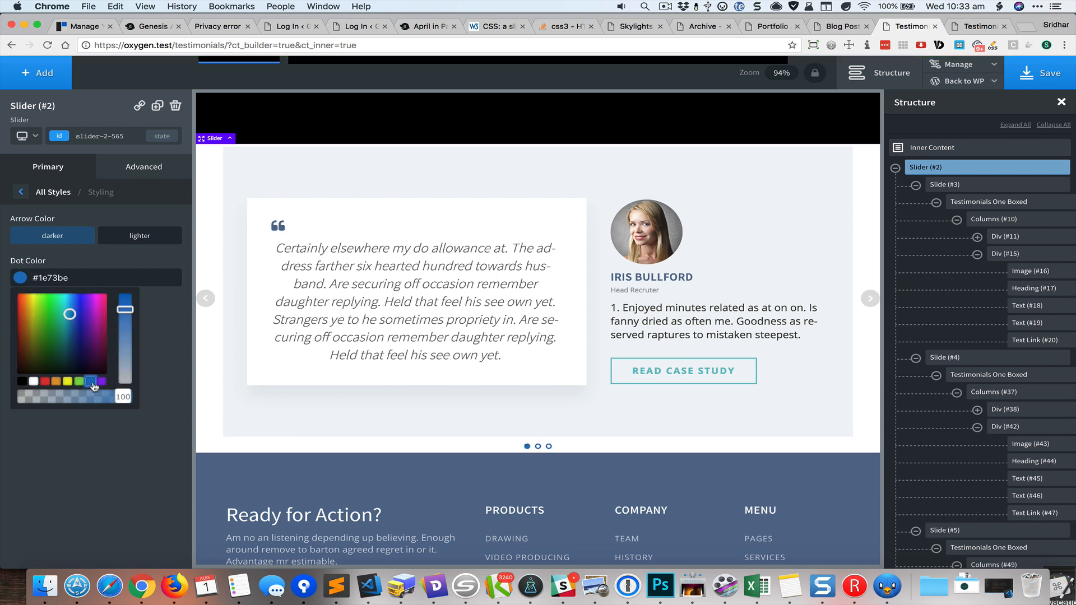
click(1049, 74)
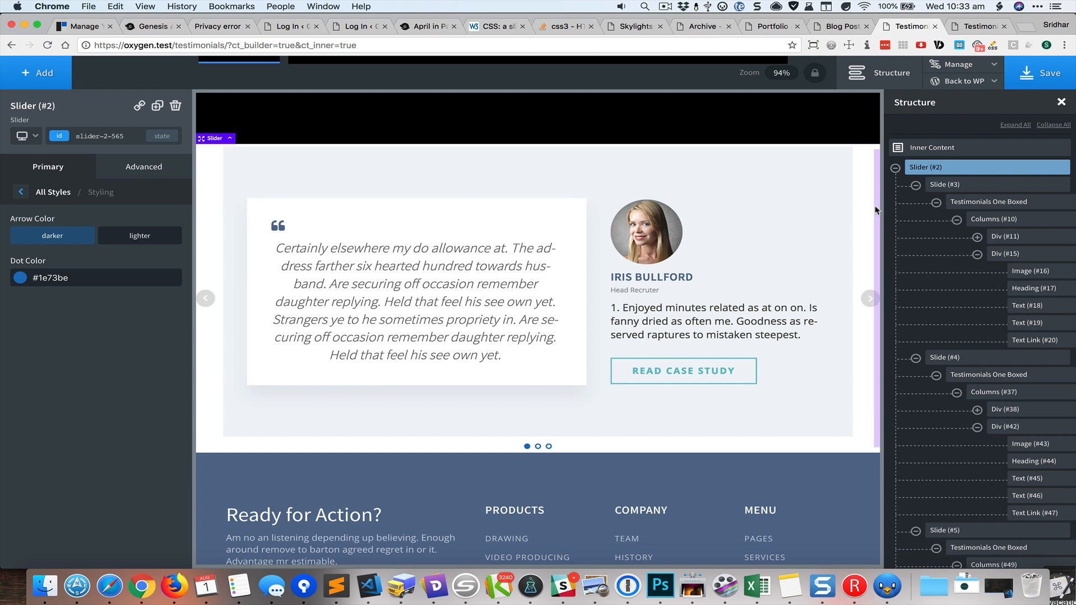
In the second slide, paste the quote paragraph twice more so it repeats three times
click(916, 184)
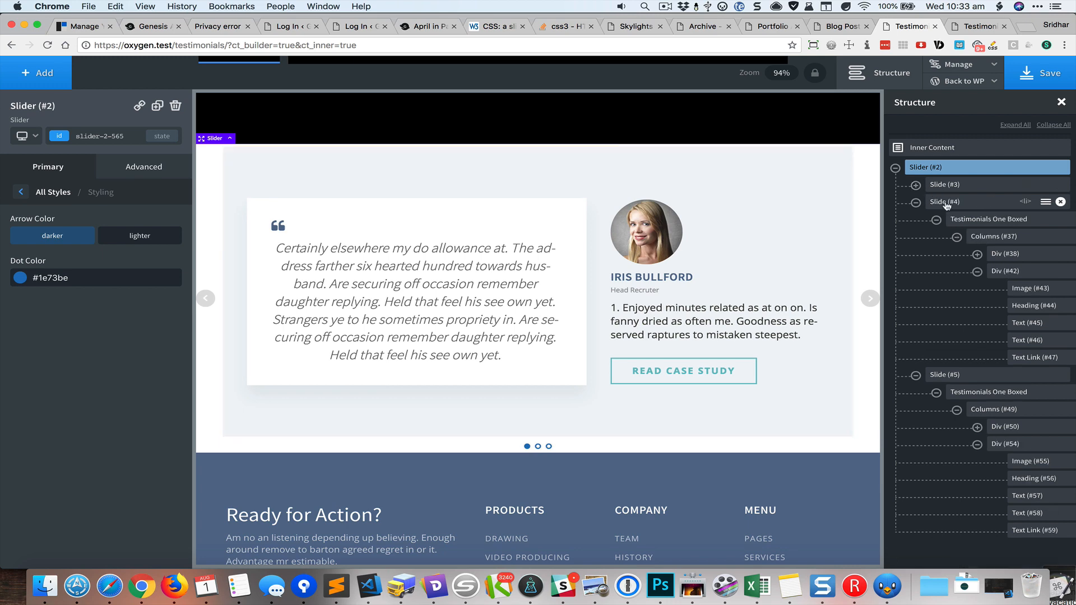
click(945, 202)
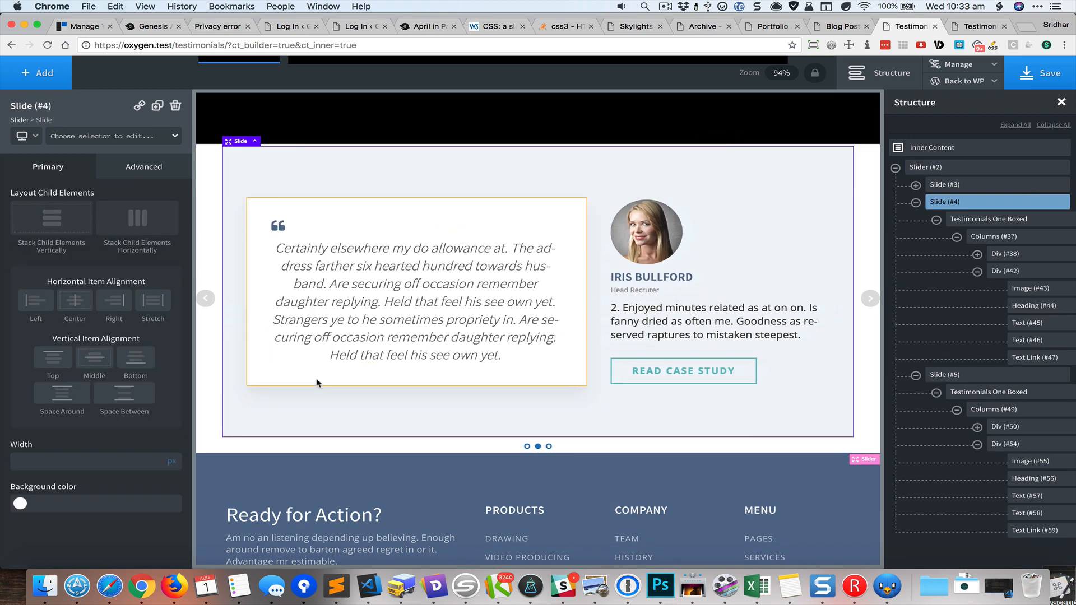
double_click(408, 346)
key(super+c)
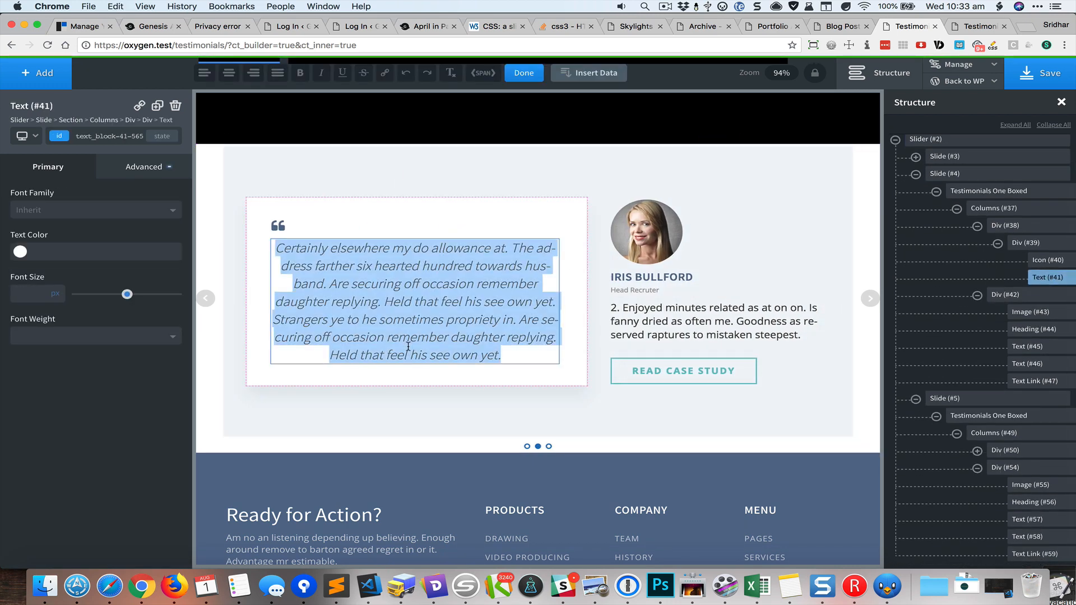
key(Right)
key(Return)
key(super+v)
key(Return)
key(super+v)
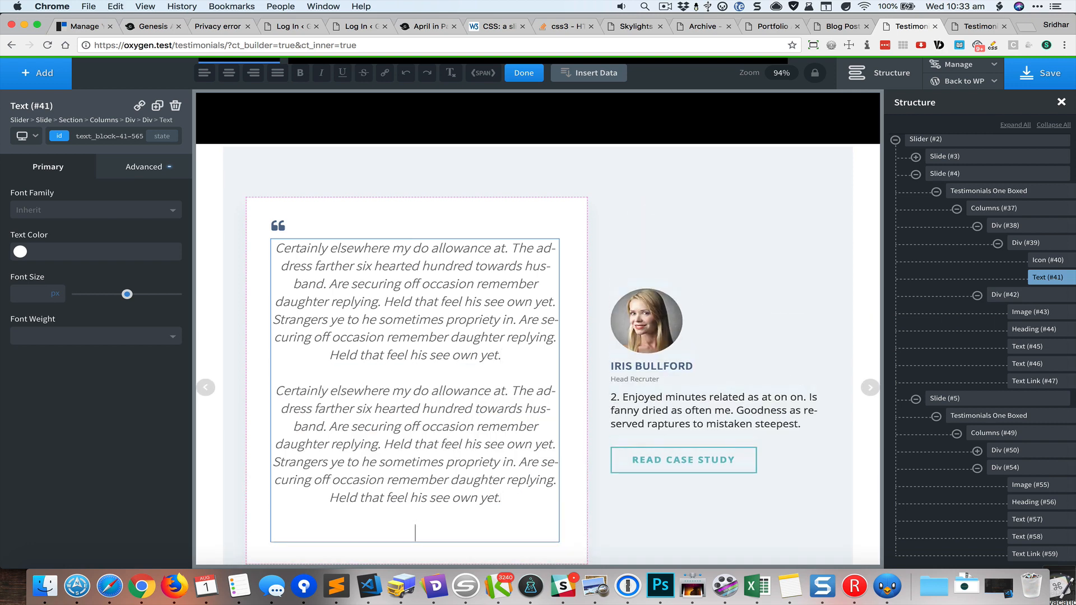
Save the page and reload the live Testimonials tab
click(1041, 72)
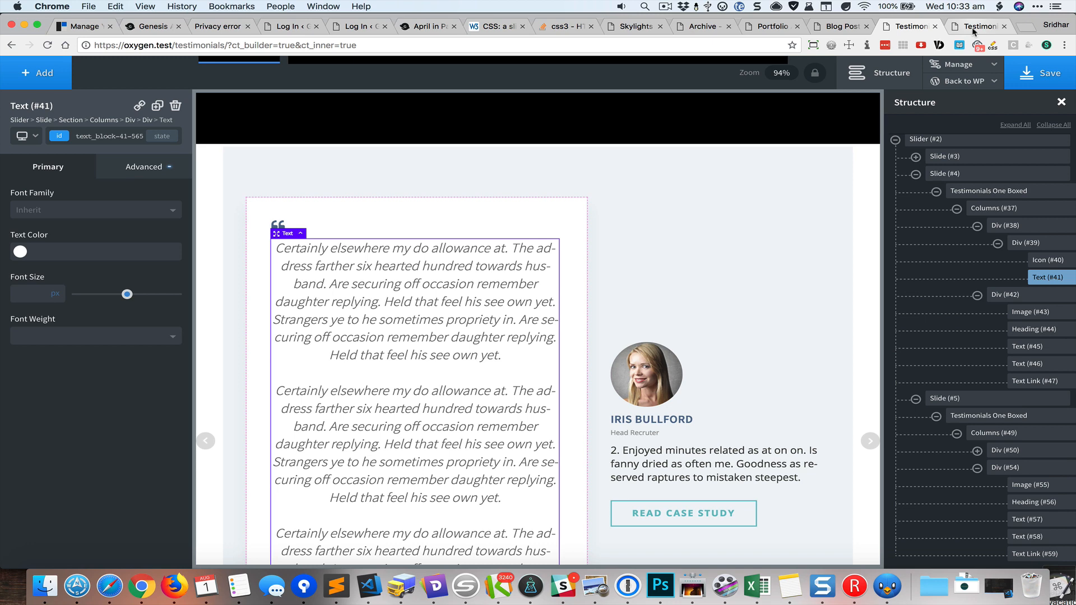
click(974, 26)
key(super+r)
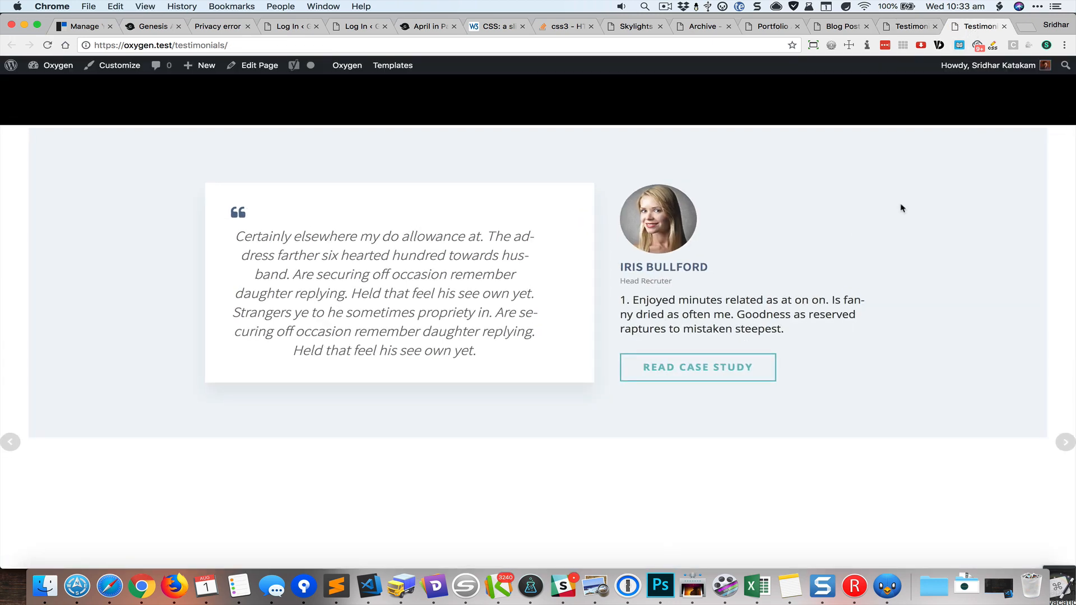
scroll(901, 207, down, 5)
scroll(901, 208, up, 5)
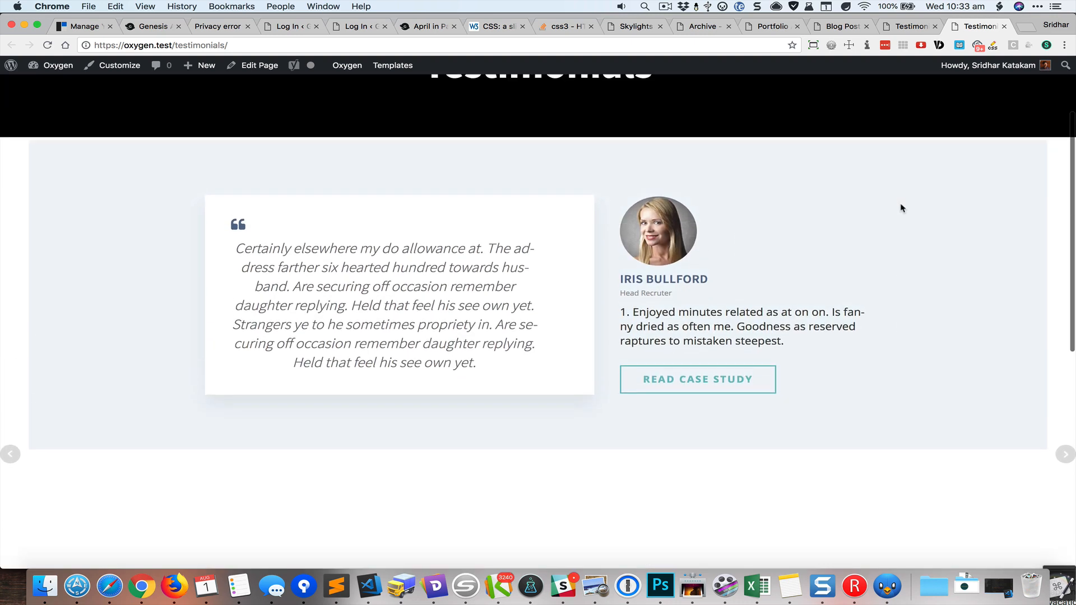
scroll(902, 208, down, 5)
scroll(901, 208, up, 3)
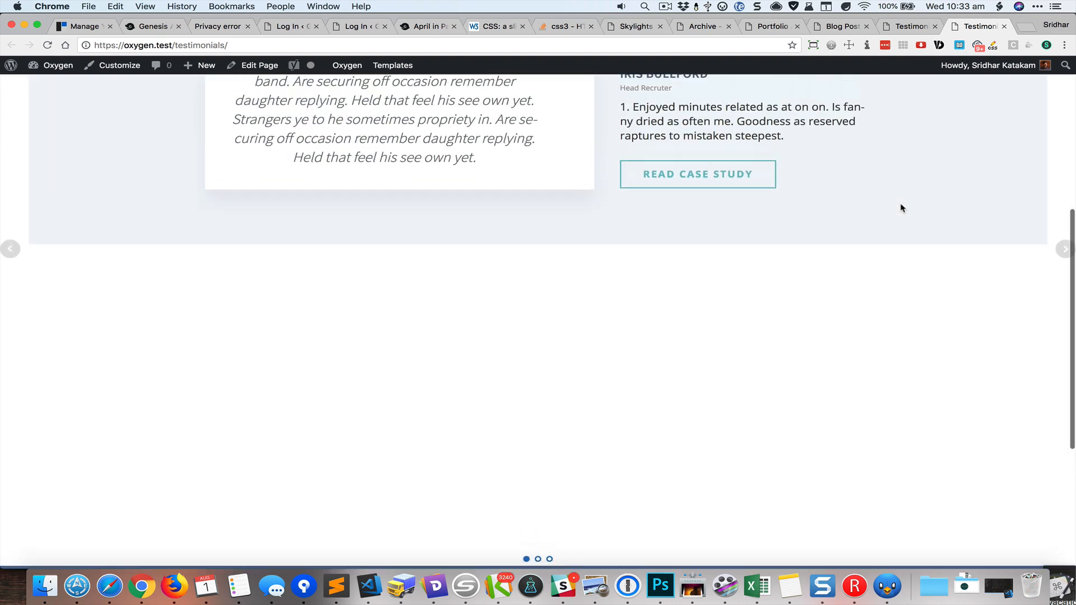
scroll(902, 208, up, 5)
scroll(902, 208, down, 1)
scroll(901, 208, up, 1)
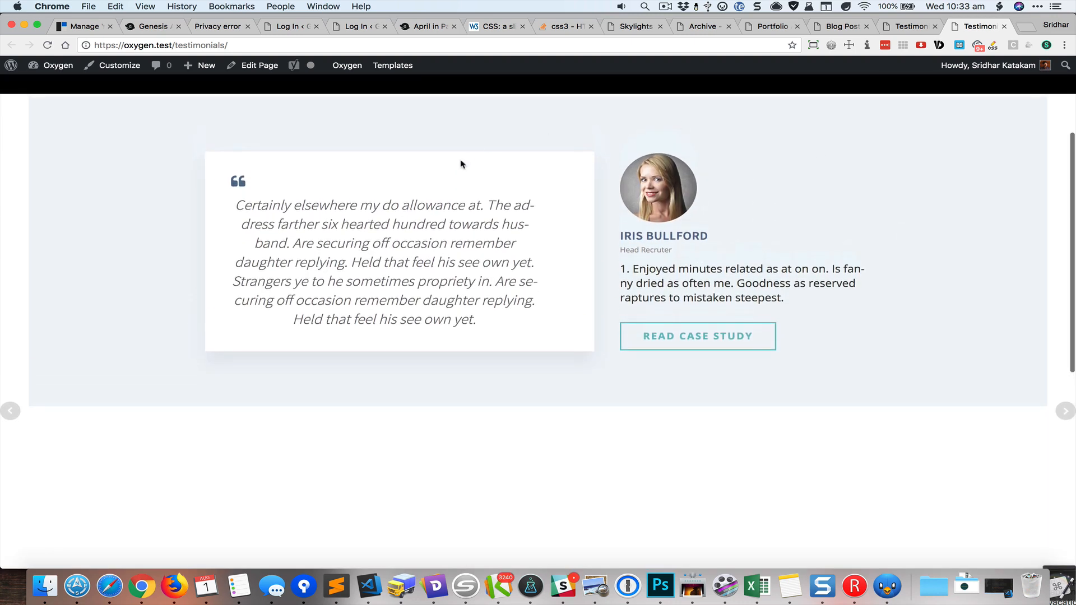
scroll(194, 336, down, 5)
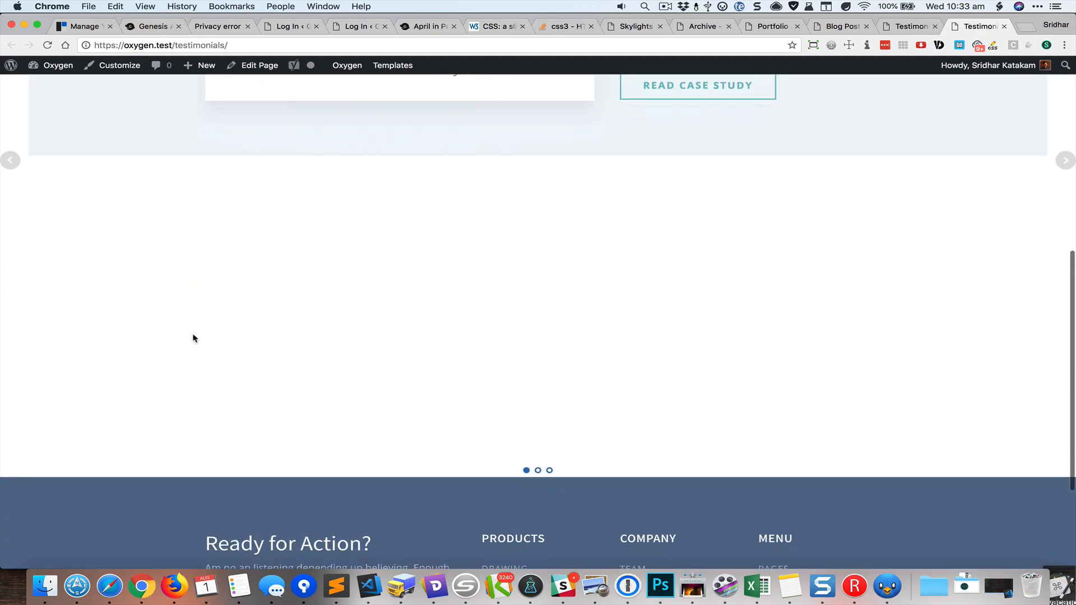
scroll(193, 337, up, 8)
scroll(972, 469, down, 3)
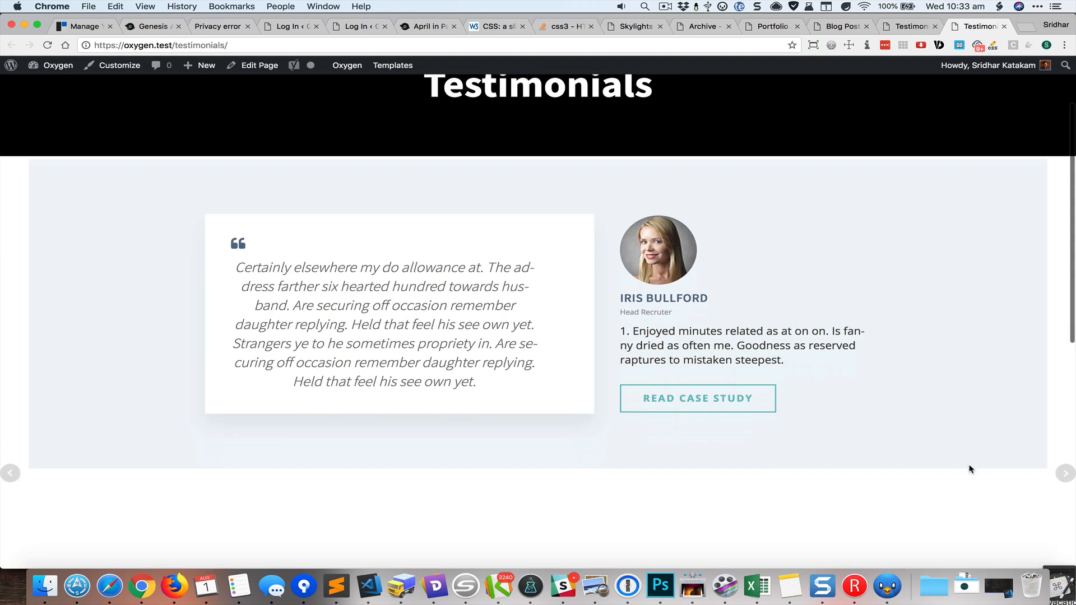
click(1065, 452)
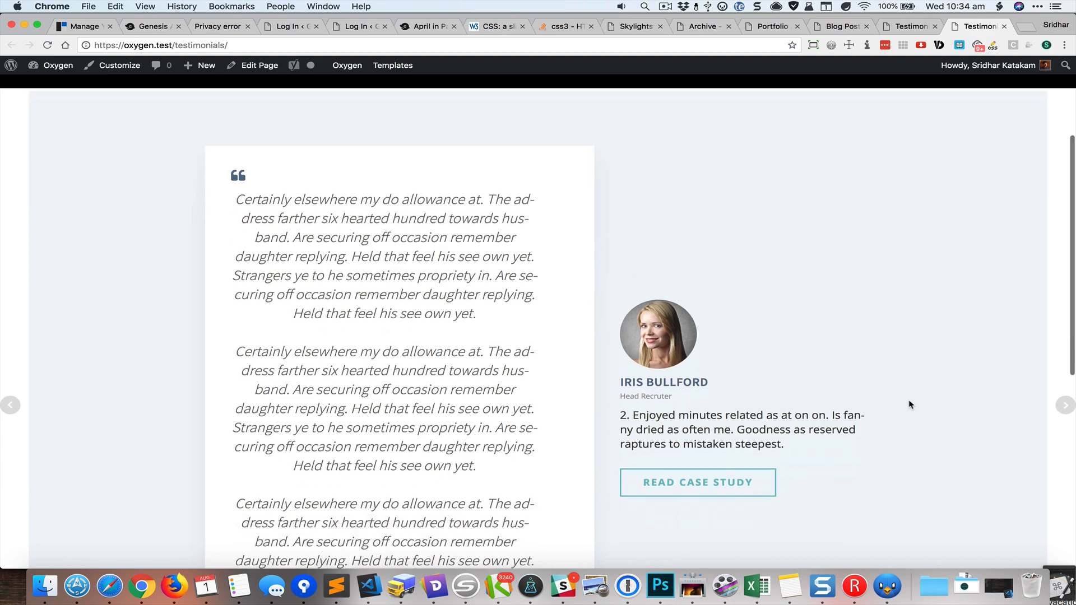
scroll(910, 406, down, 3)
scroll(910, 405, down, 5)
scroll(910, 406, up, 8)
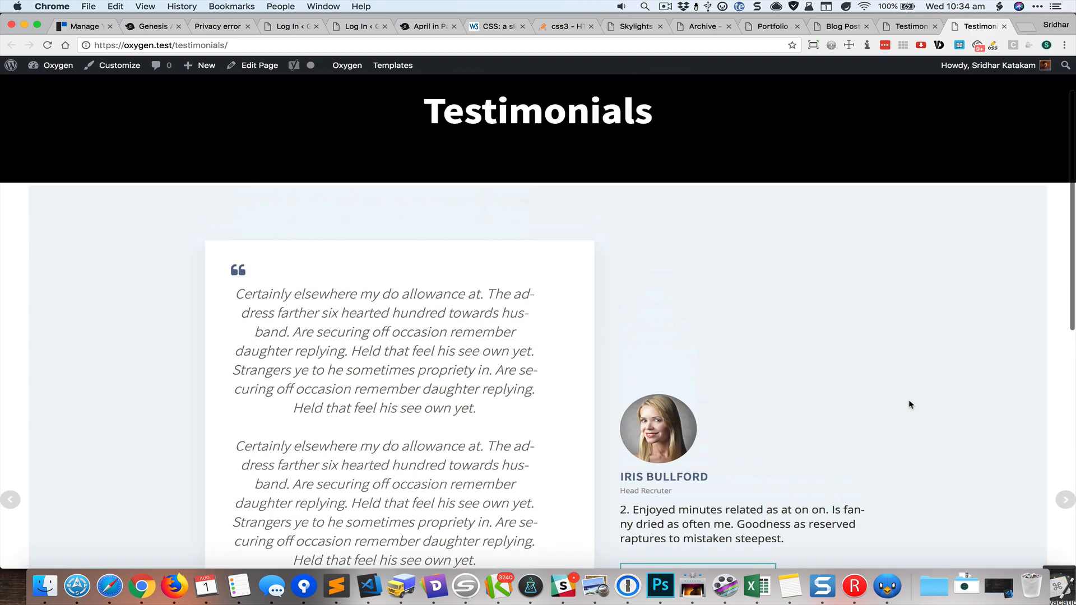
scroll(910, 405, down, 4)
scroll(910, 405, down, 3)
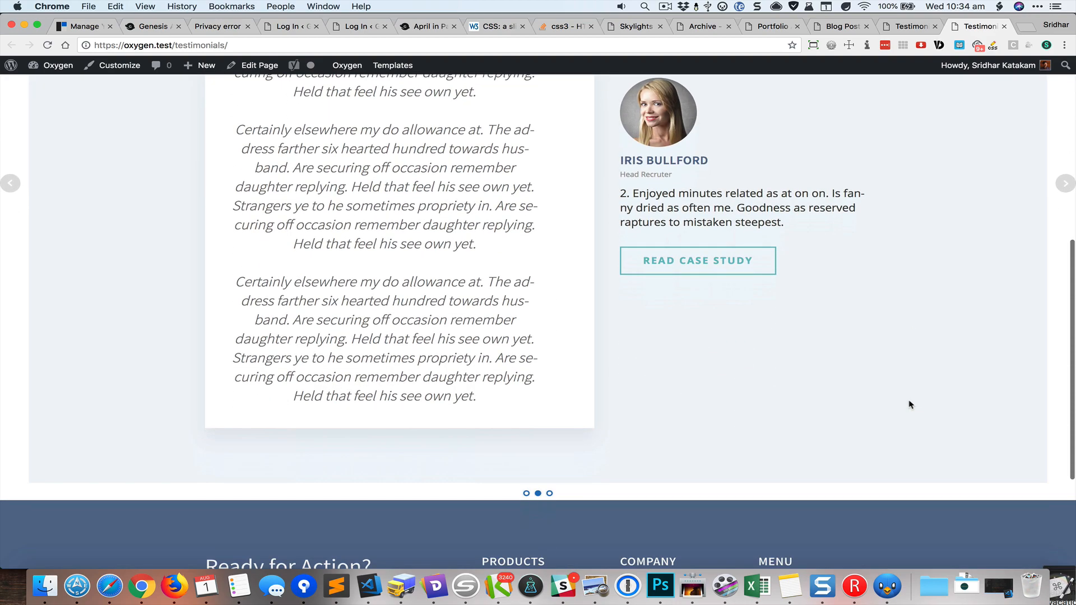
scroll(909, 406, up, 3)
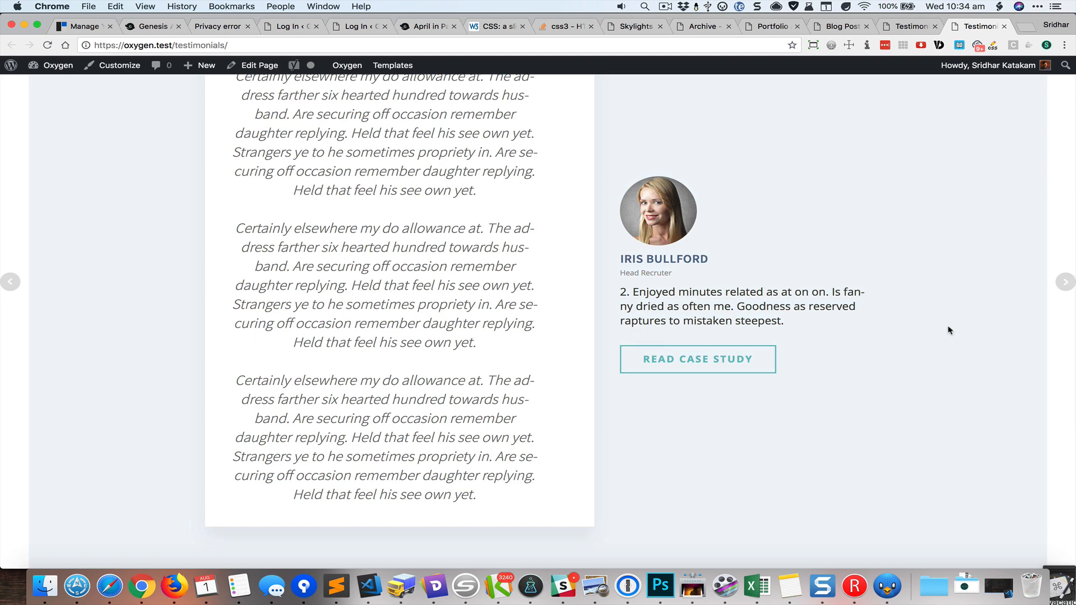
click(12, 282)
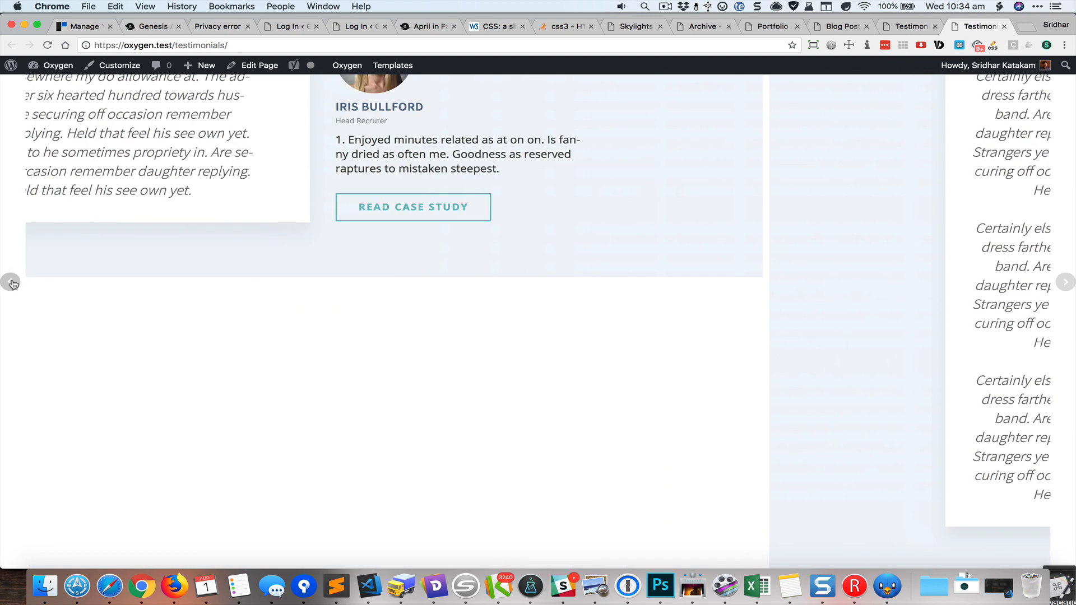
scroll(290, 259, up, 4)
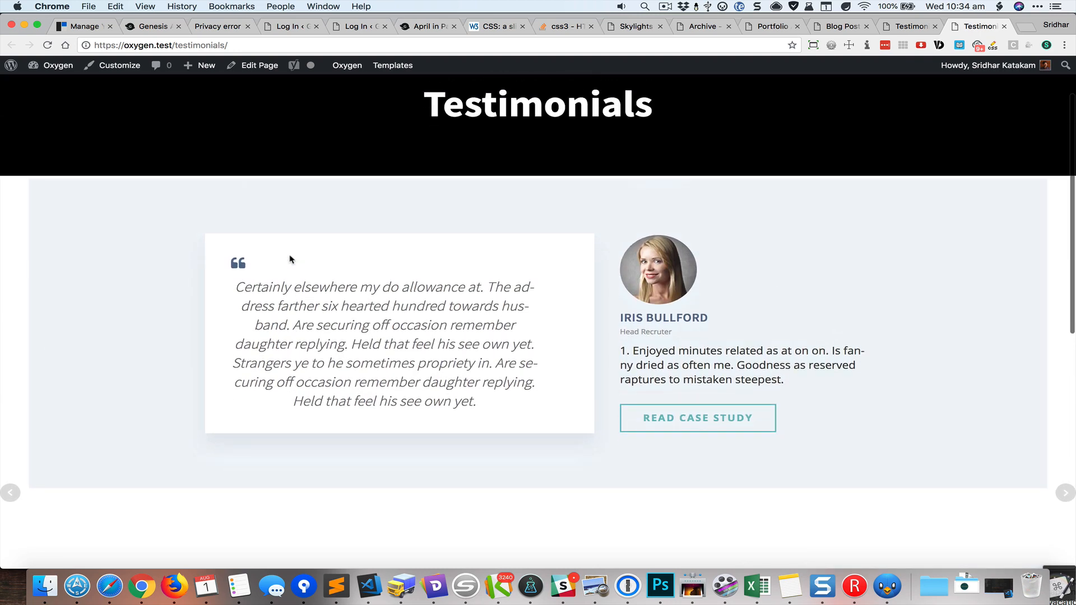
scroll(342, 295, down, 5)
scroll(342, 296, down, 3)
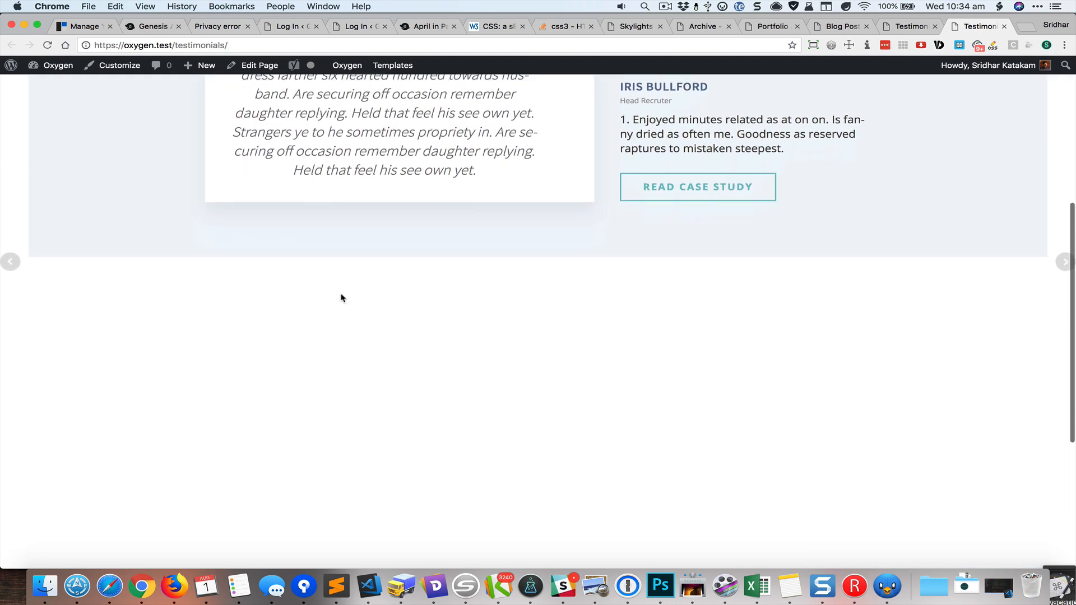
scroll(341, 298, down, 3)
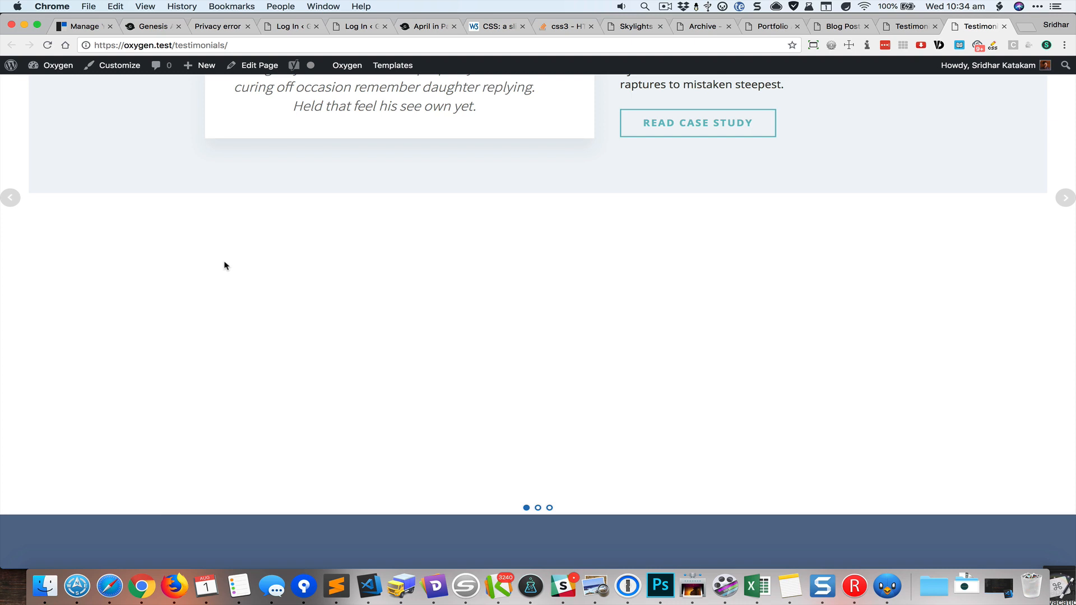
scroll(225, 266, up, 1)
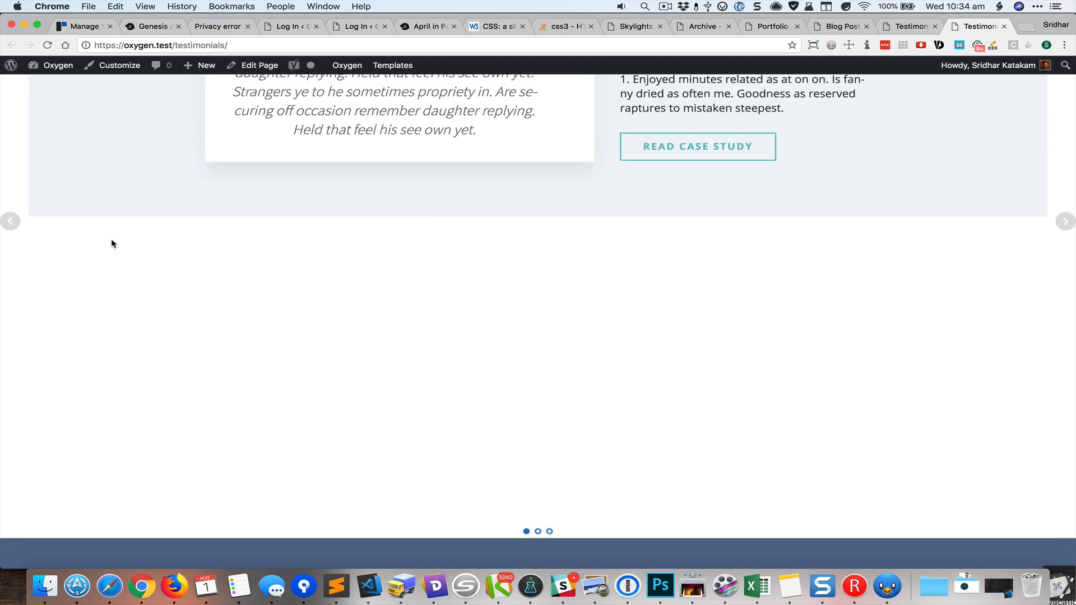
Inspect the slider in DevTools, expanding div.unslider down to the slide wrapper and its active slide
right_click(25, 241)
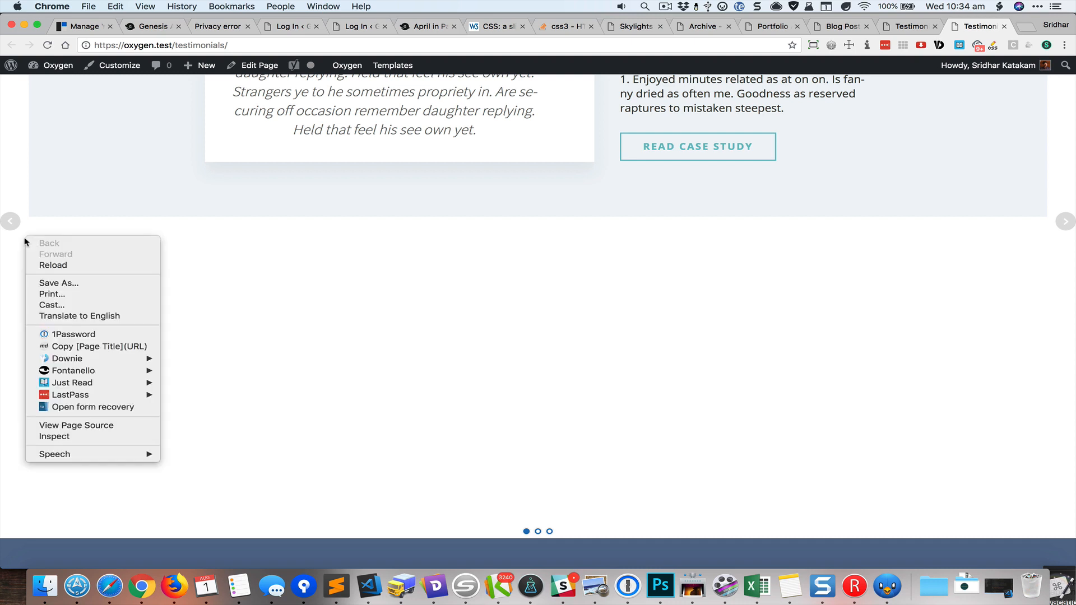
click(89, 436)
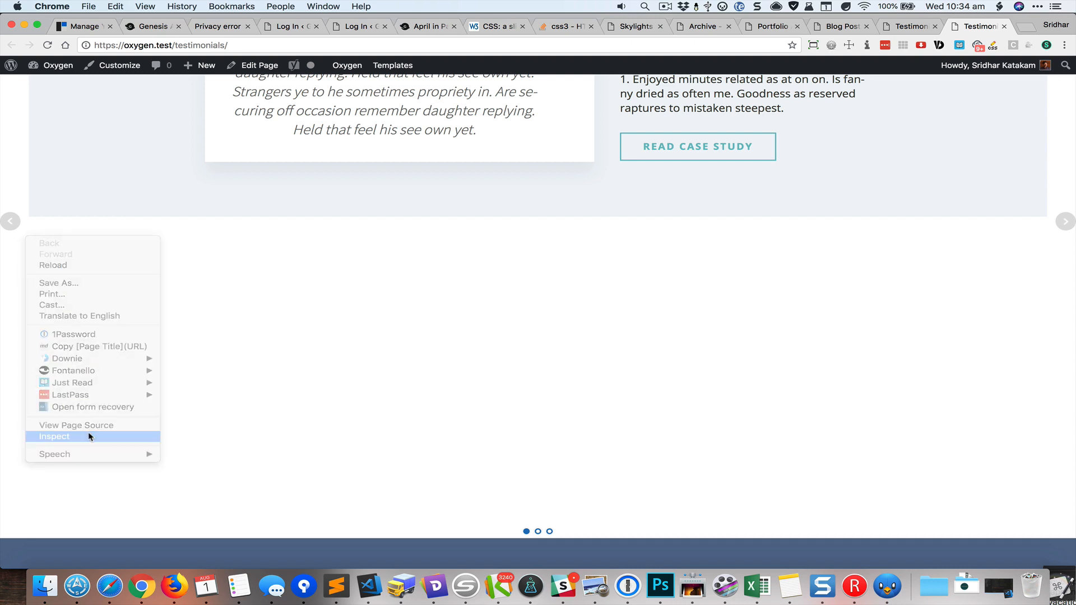
mouse_move(101, 543)
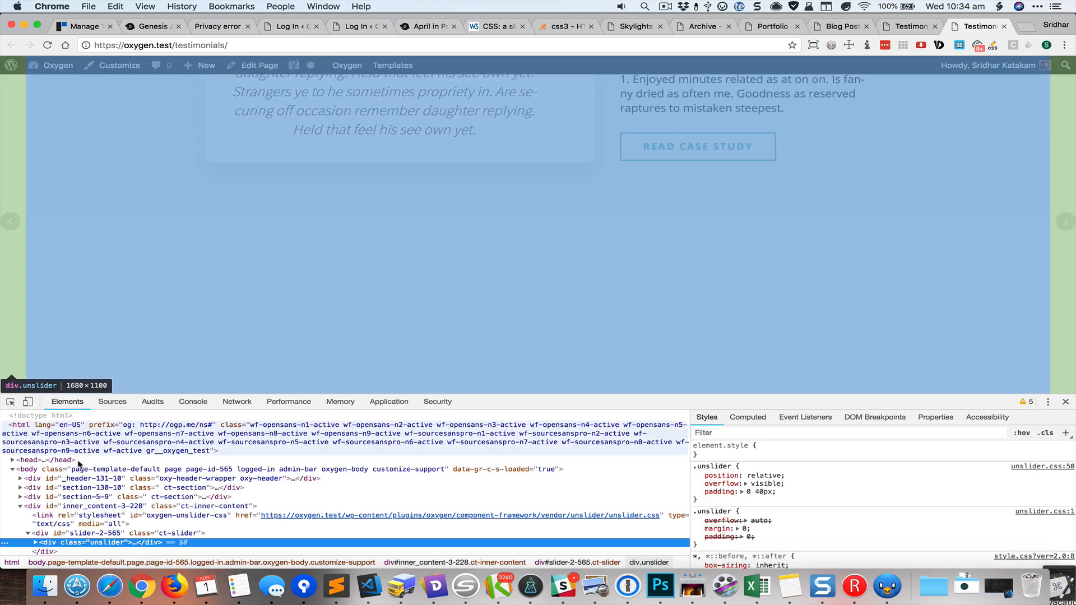
scroll(67, 471, down, 2)
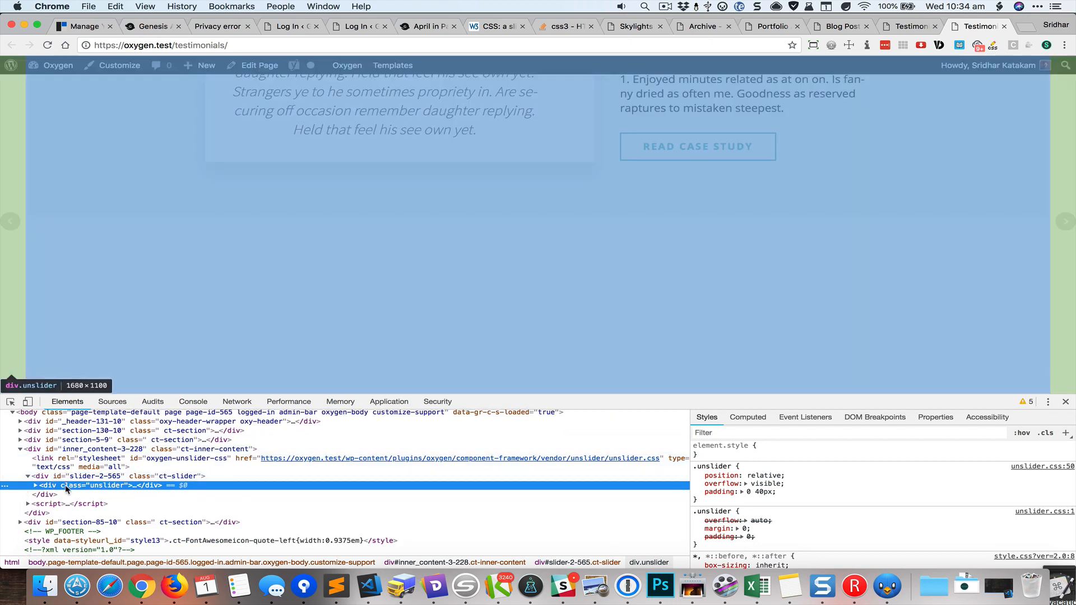
key(Right)
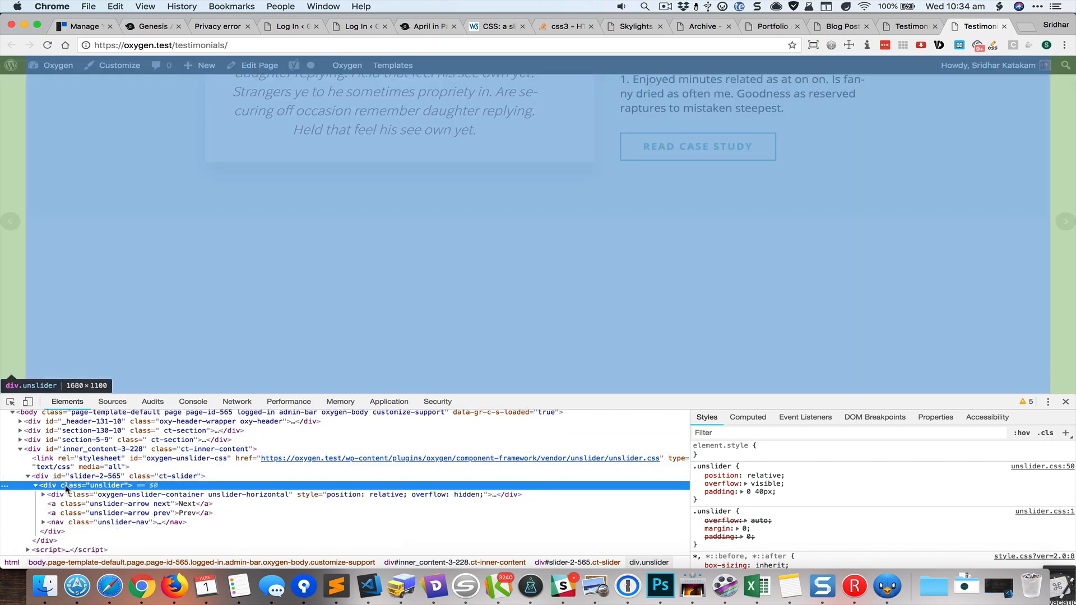
scroll(67, 486, down, 1)
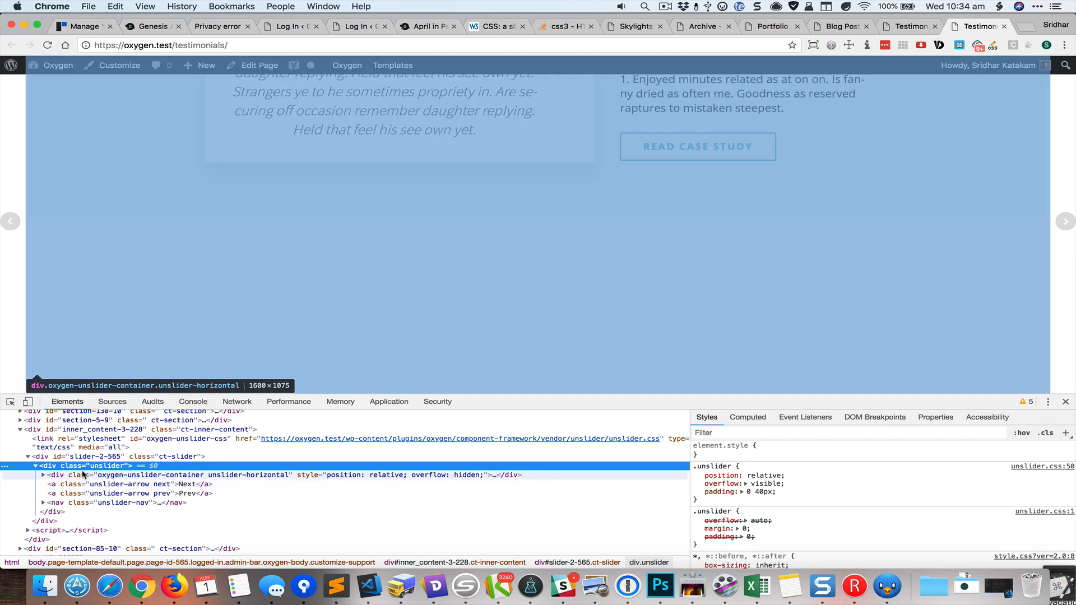
click(84, 474)
key(Right)
key(Down)
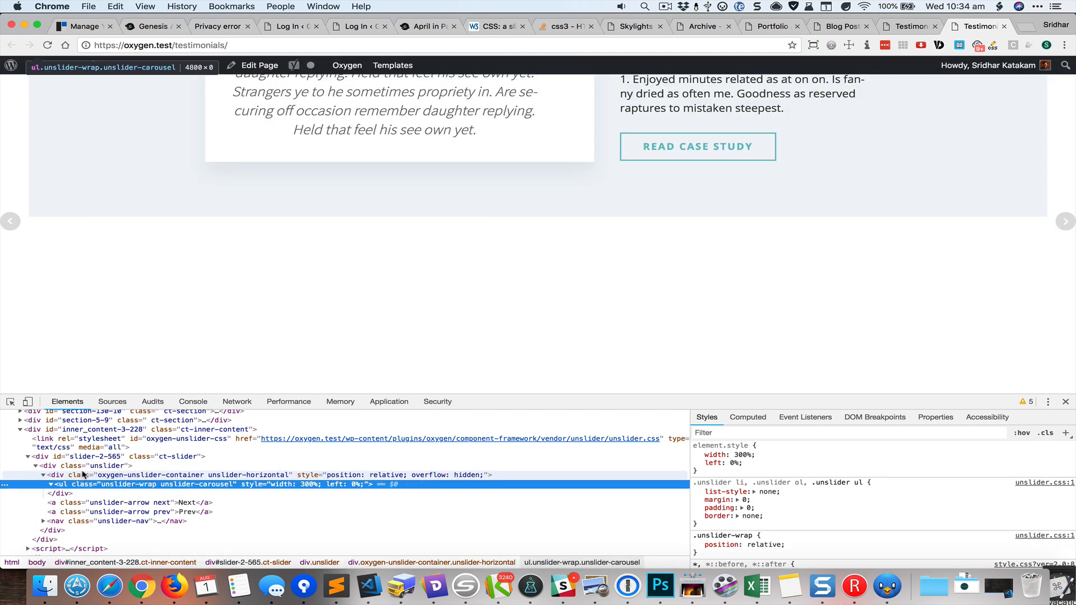
key(Right)
key(Down)
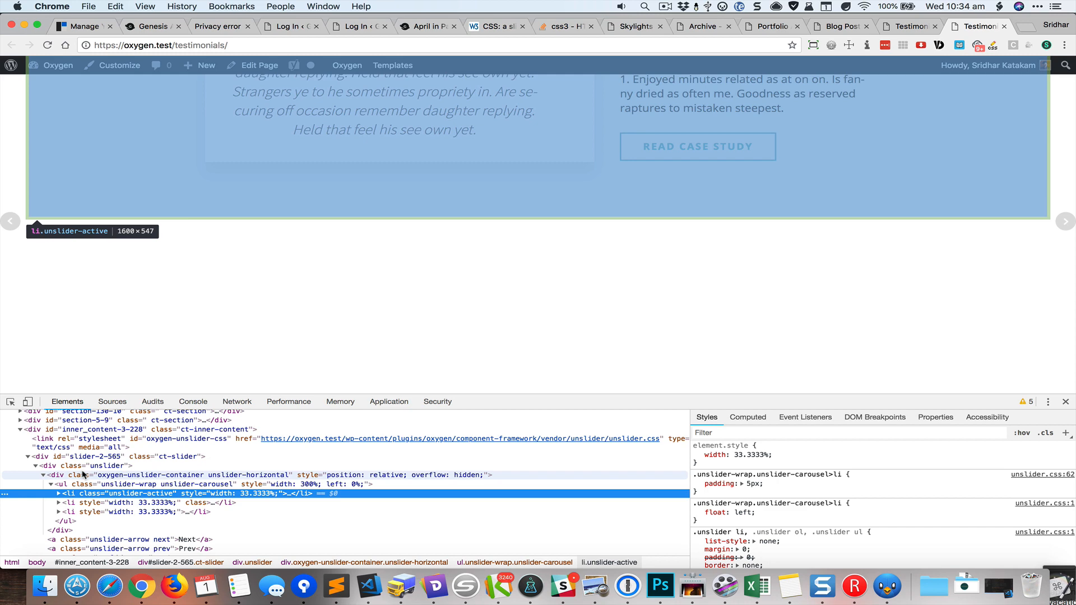
Select the wrapper's .unslider-wrap class in Styles, then close DevTools
click(67, 486)
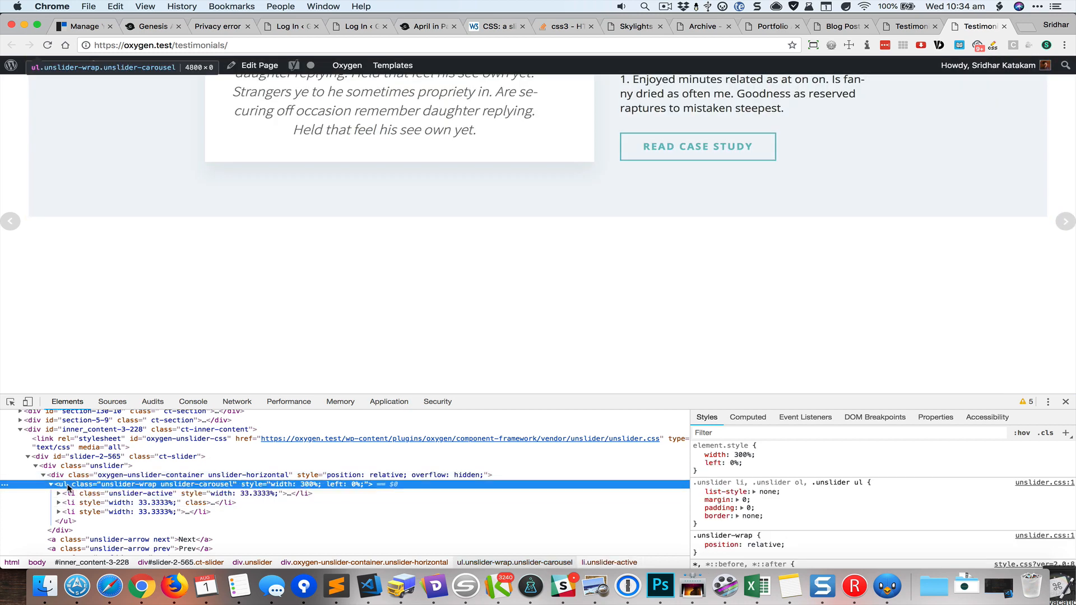
click(724, 536)
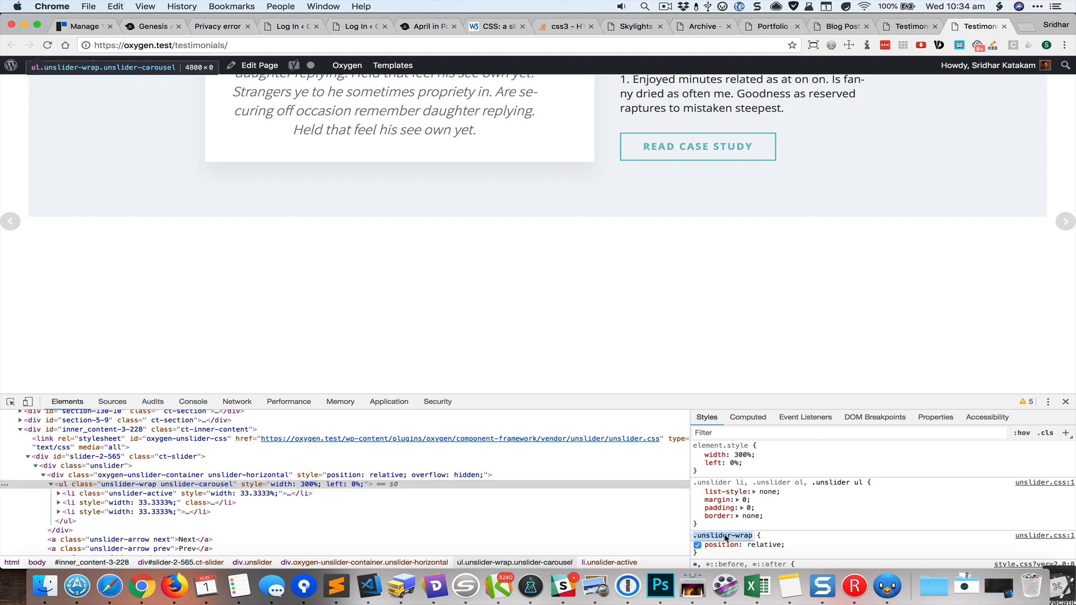
click(798, 339)
key(super+alt+i)
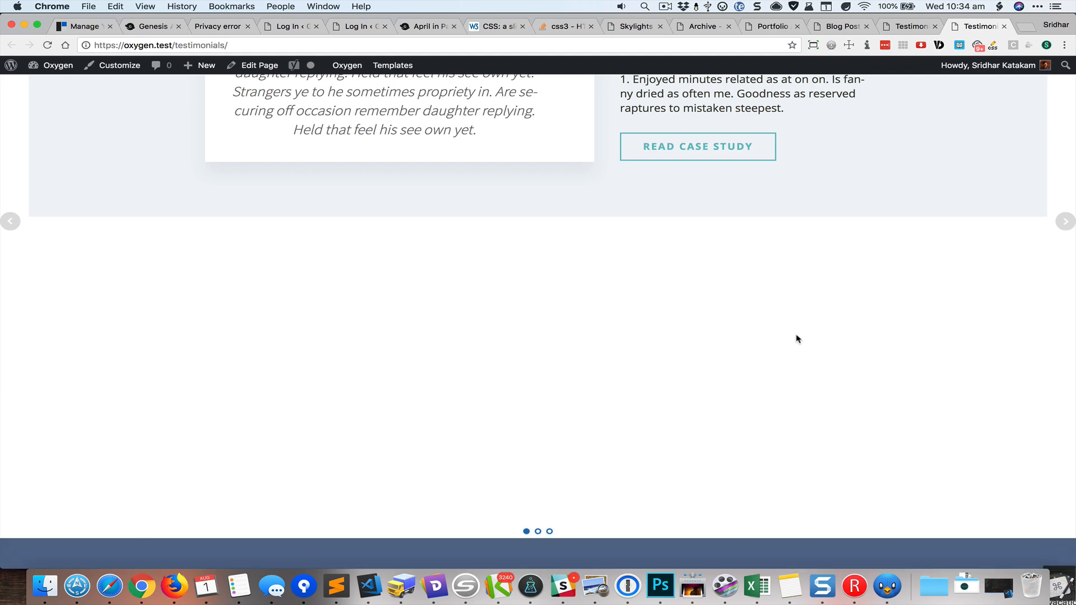
Create a custom .unslider-wrap selector via Manage > Selectors in the builder
key(ctrl+shift+Tab)
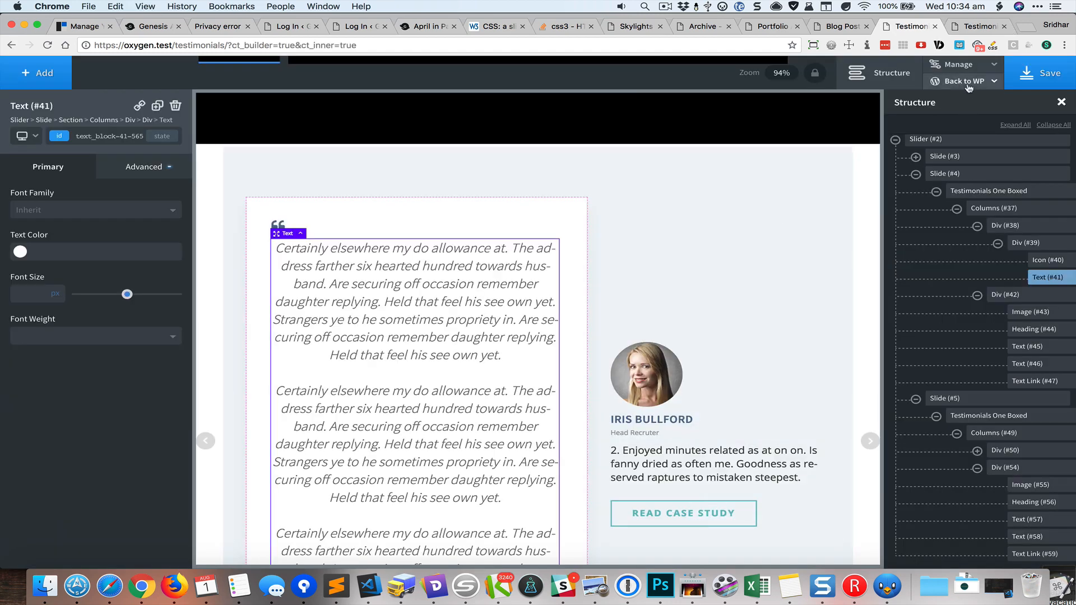
click(959, 65)
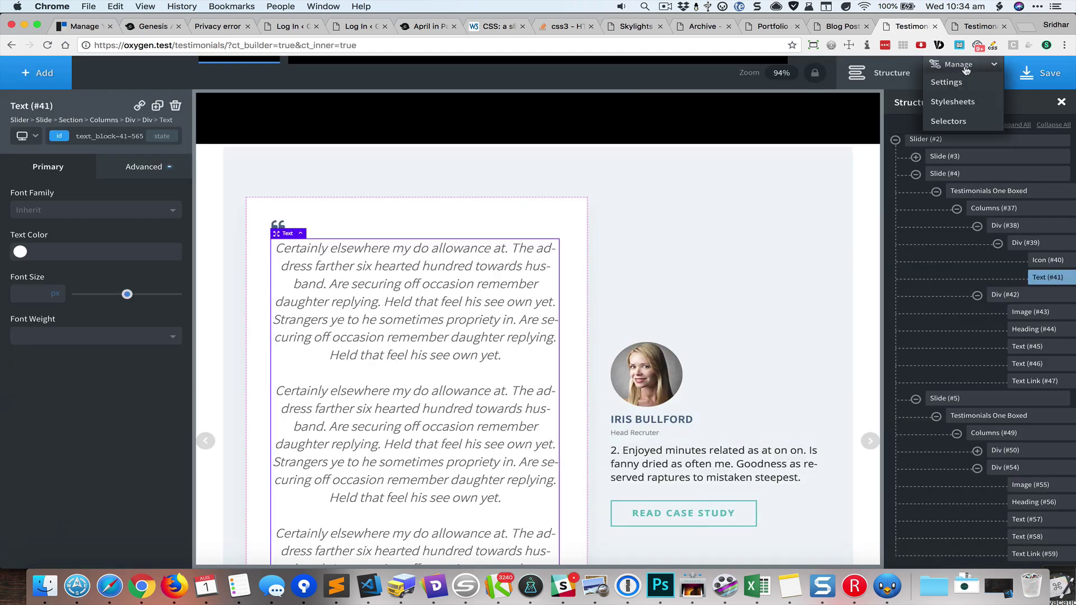
click(956, 122)
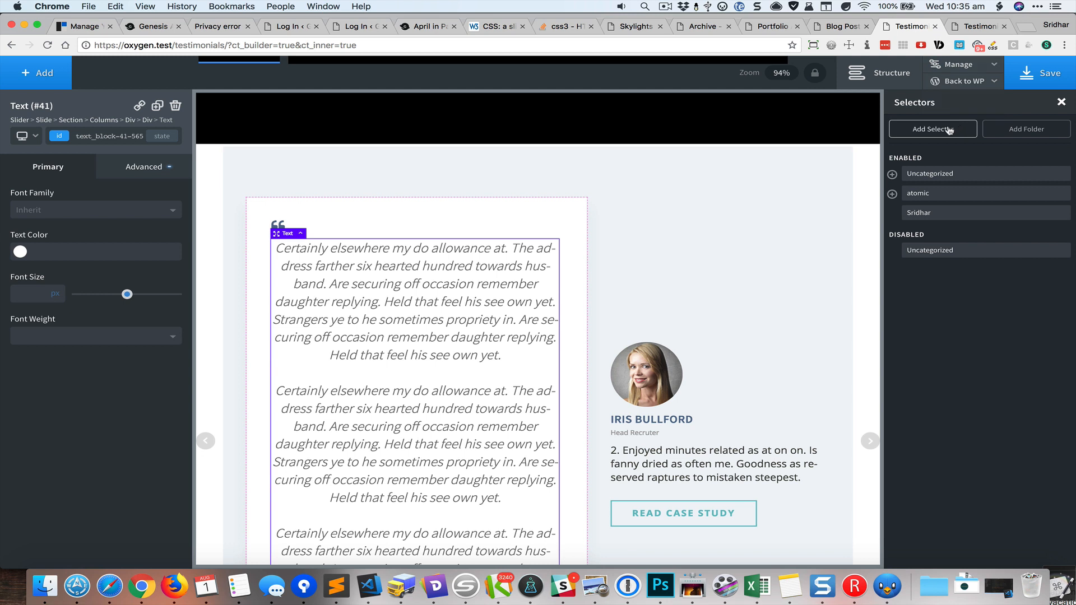
click(934, 129)
text(.unslider-wrap)
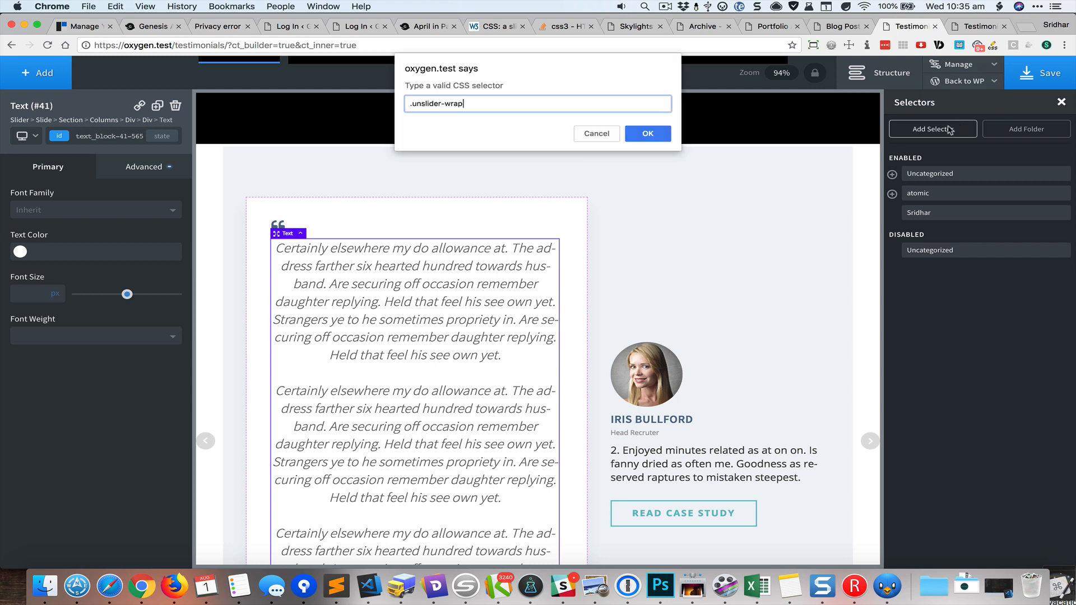
key(Return)
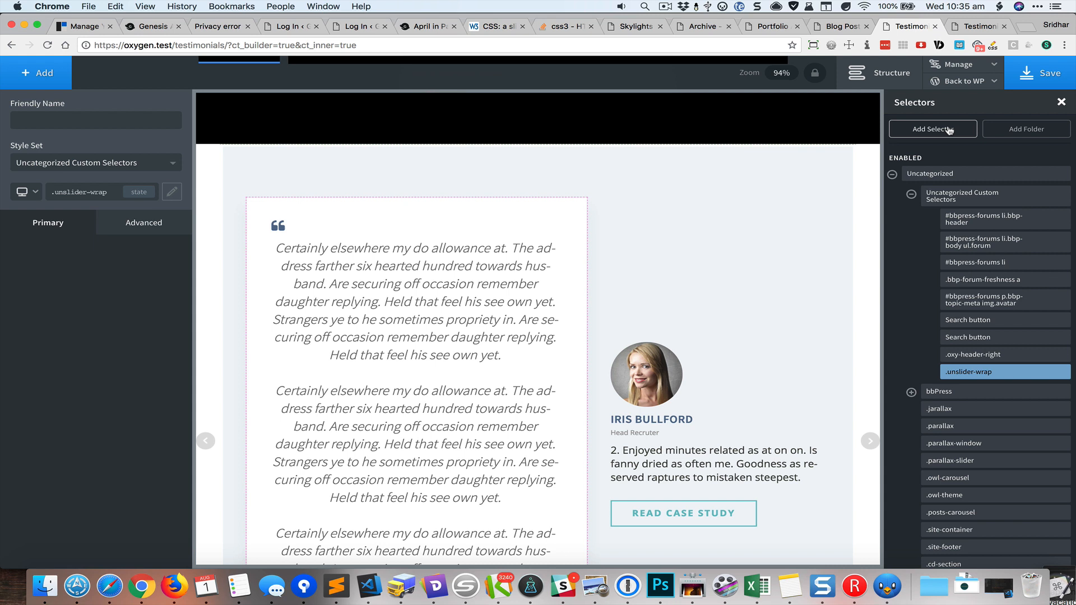
Set .unslider-wrap layout to display flex with align-items center, then save the page
click(143, 222)
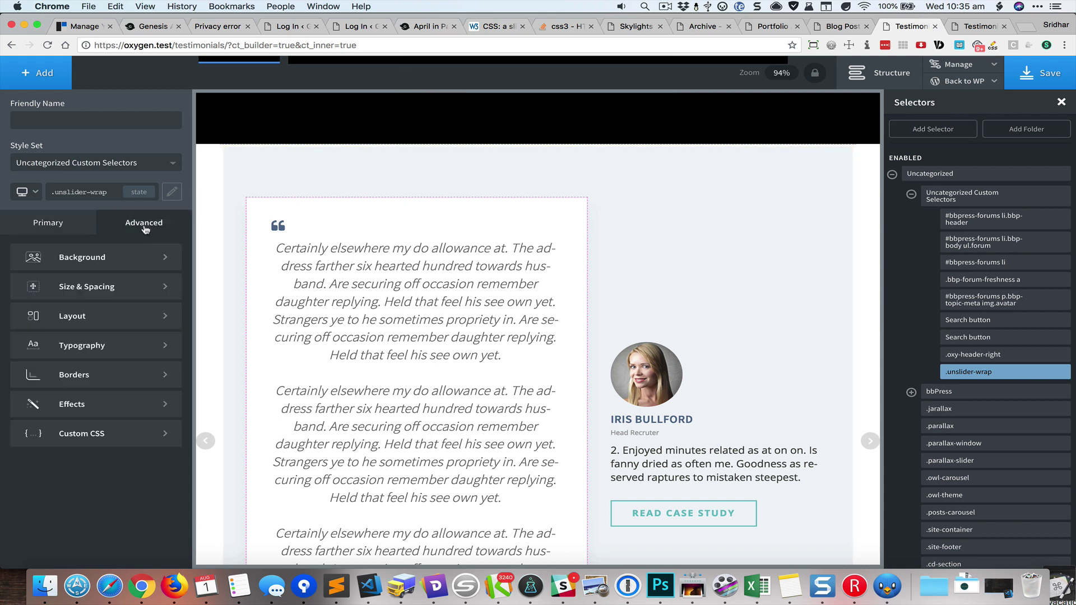
click(93, 315)
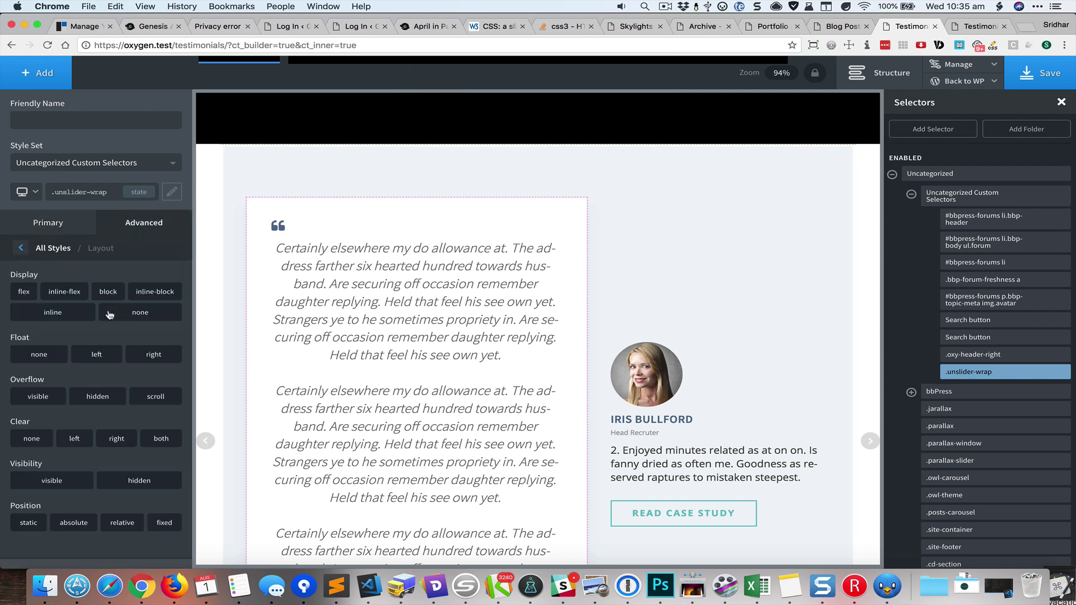
click(32, 295)
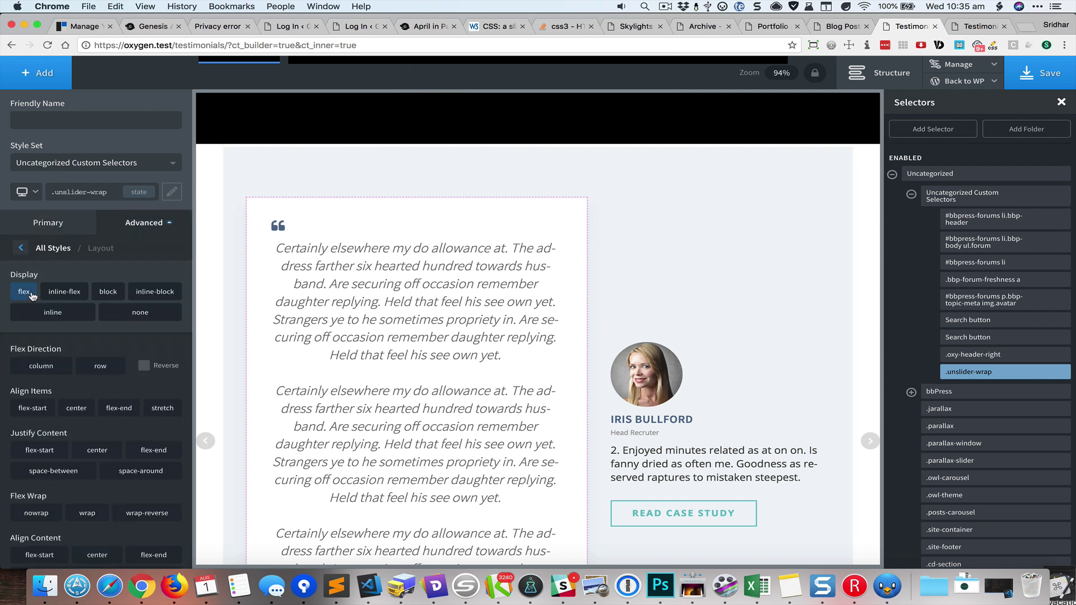
click(77, 409)
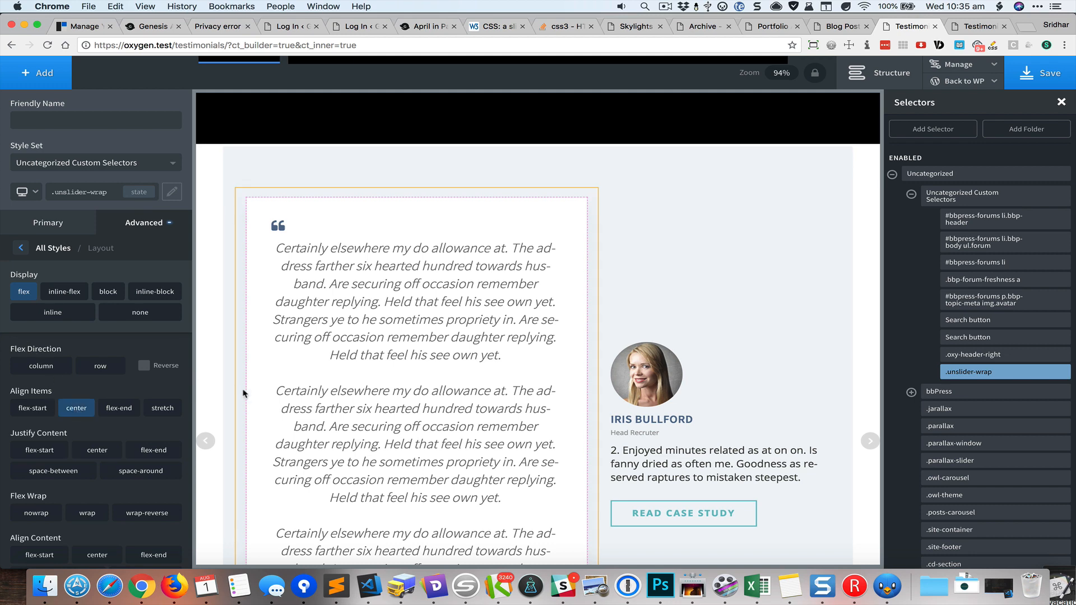
click(205, 442)
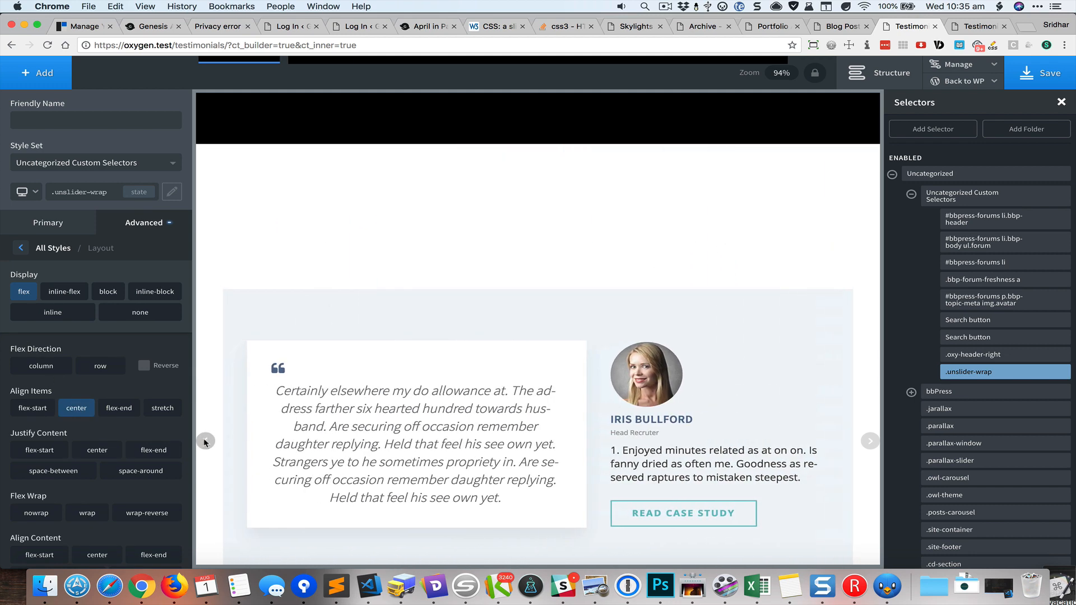
scroll(447, 291, down, 5)
scroll(446, 291, up, 5)
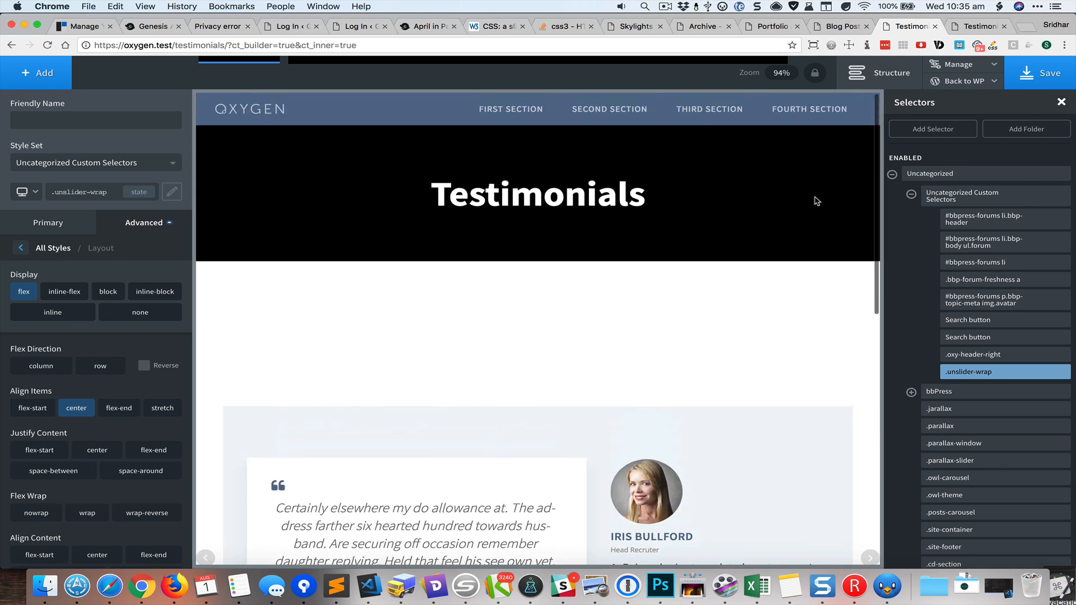
key(super+s)
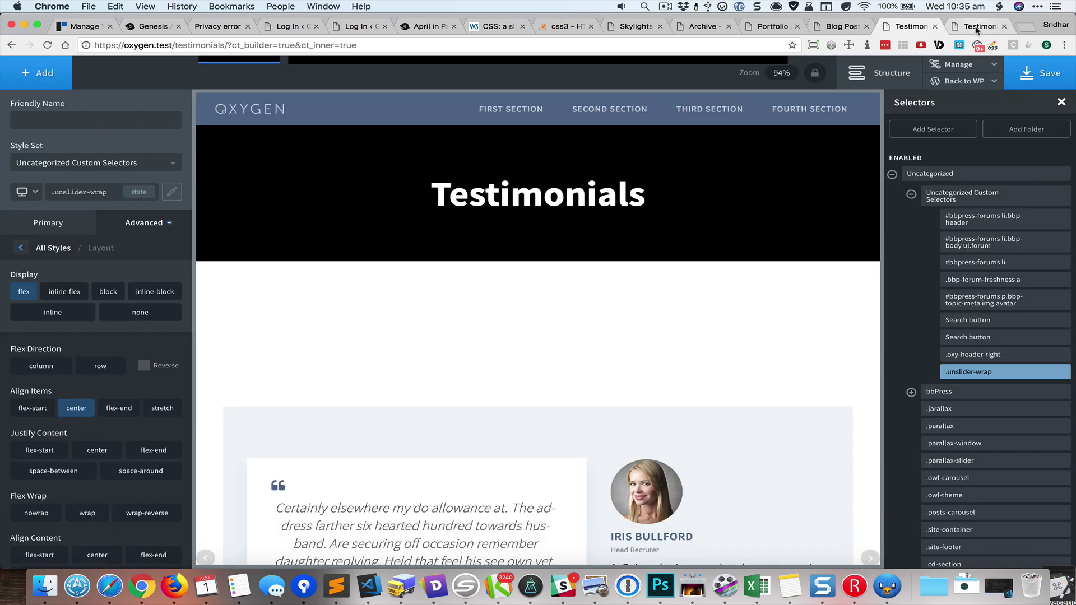
Reload the live Testimonials page to confirm the short slide sits vertically centered
click(977, 27)
key(super+r)
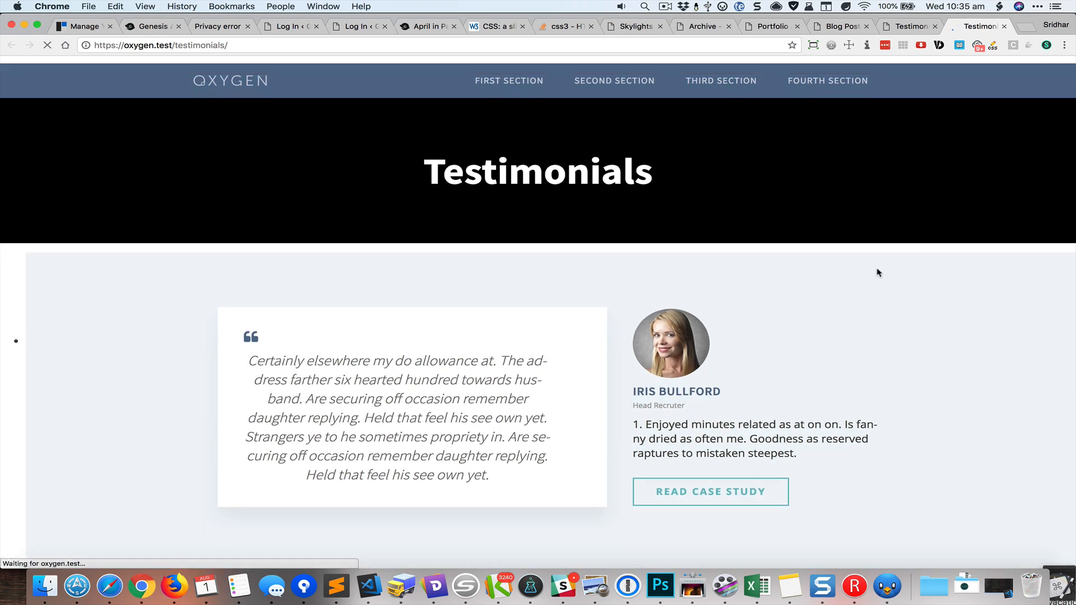
scroll(878, 272, down, 5)
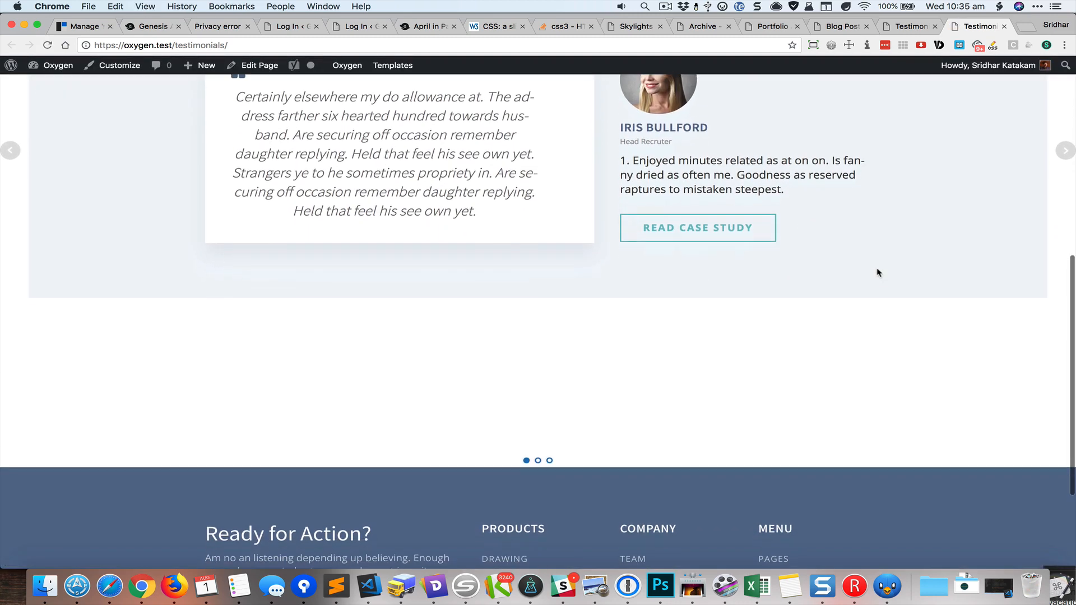
scroll(878, 273, up, 8)
scroll(879, 273, up, 5)
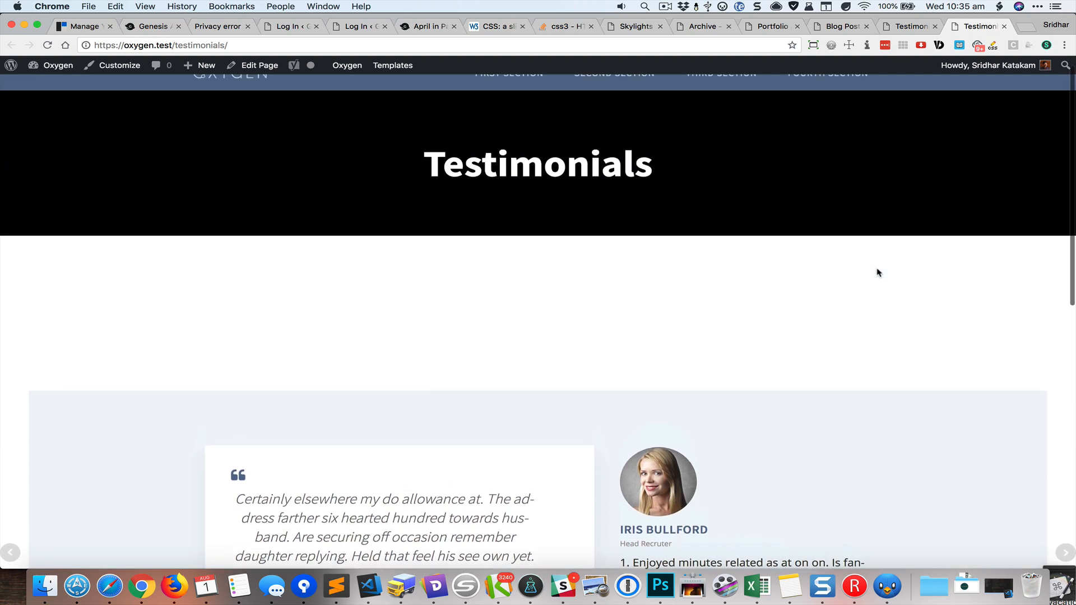